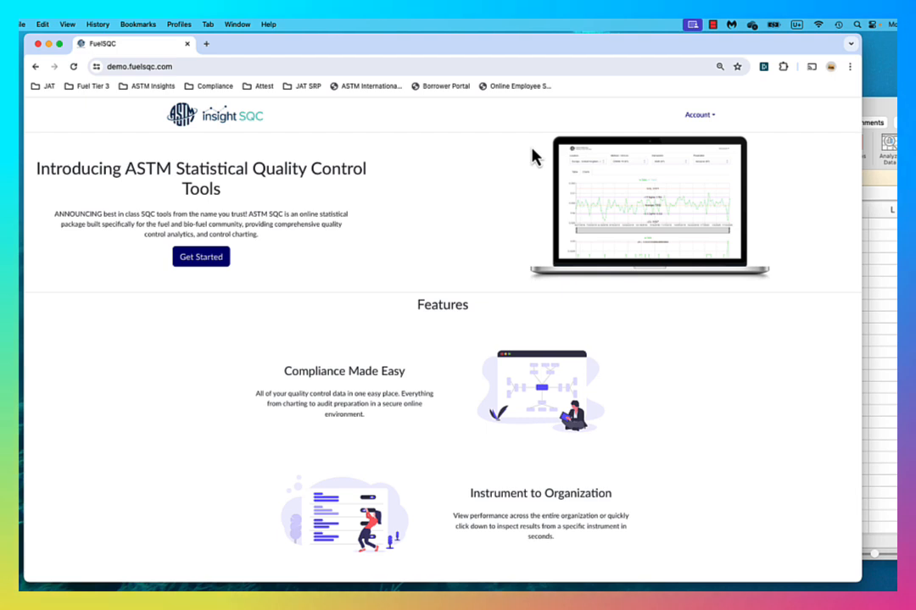
Open the Data Entry section of QC Data and Charts and delete the existing scheduled data row.
{"action": "left_click", "coordinate": [715, 118]}
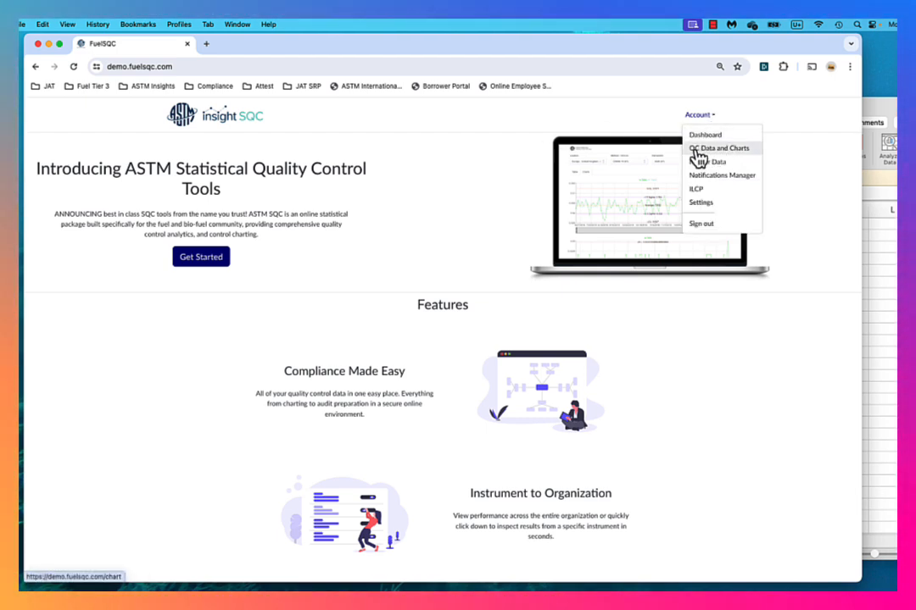
{"action": "left_click", "coordinate": [718, 151]}
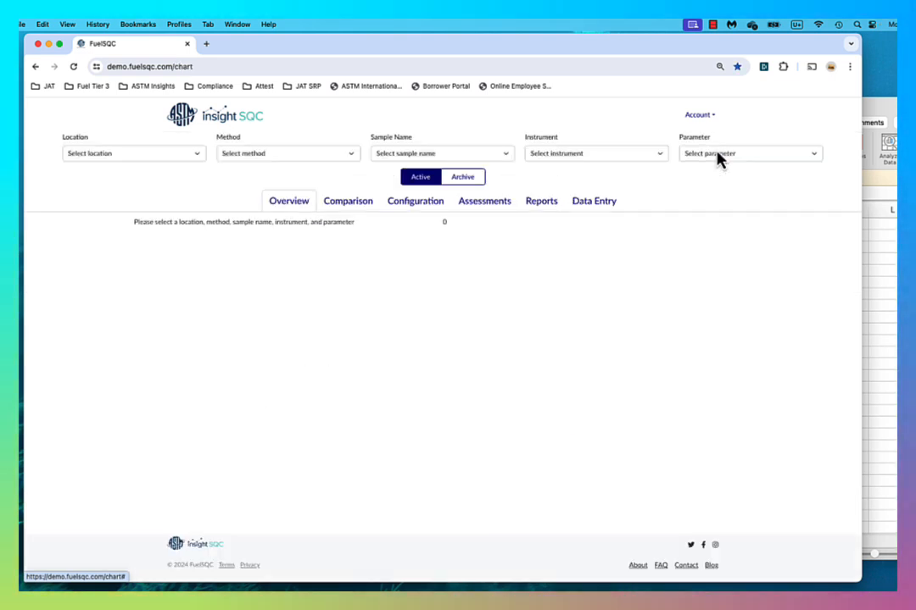
{"action": "left_click", "coordinate": [601, 209]}
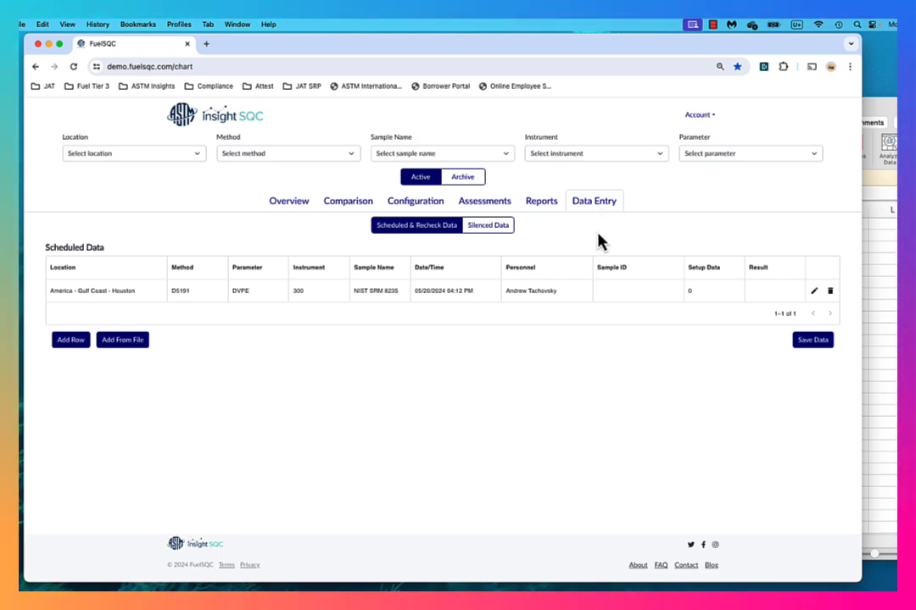
{"action": "left_click", "coordinate": [831, 292]}
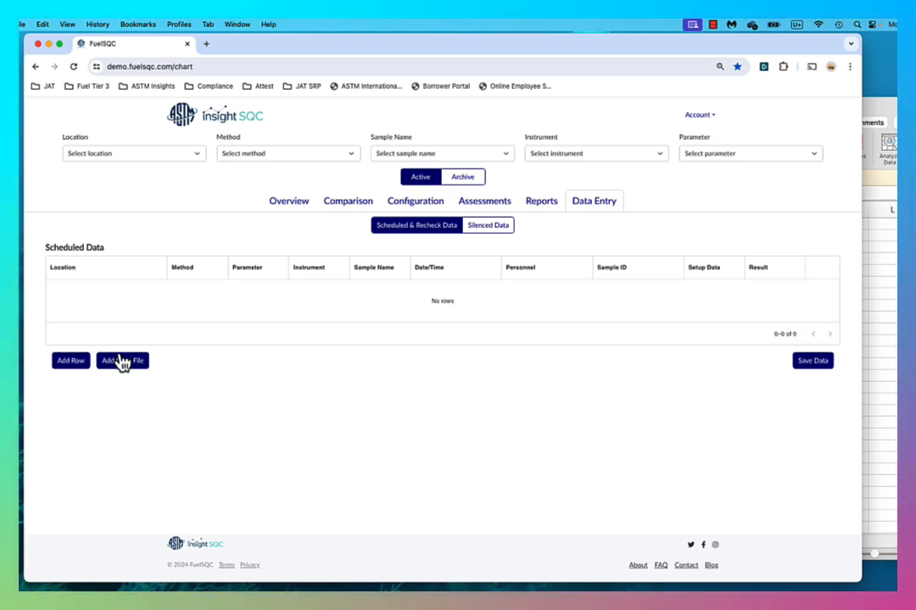
Add two blank rows to the scheduled data table and open both for editing.
{"action": "left_click", "coordinate": [73, 364]}
{"action": "left_click", "coordinate": [73, 358]}
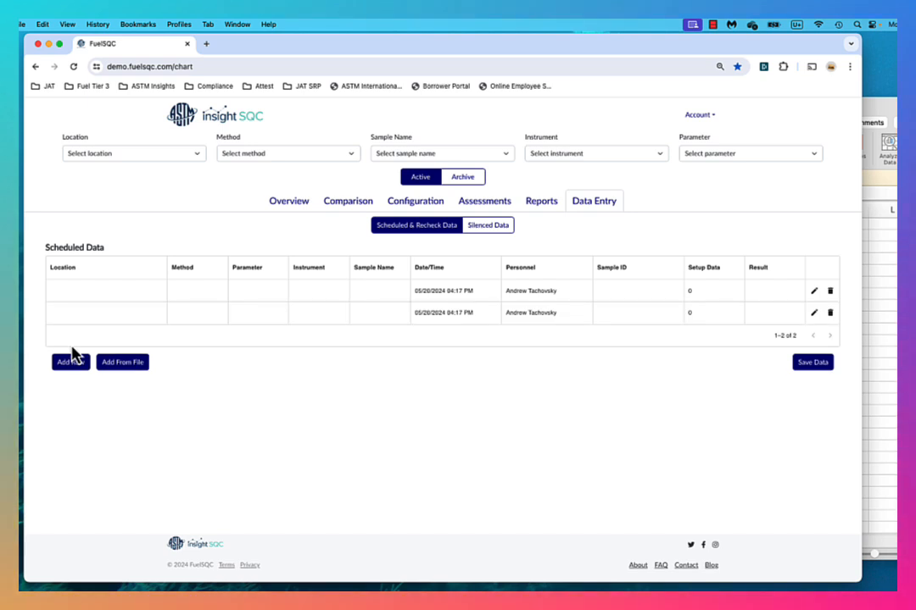
{"action": "left_click", "coordinate": [814, 293]}
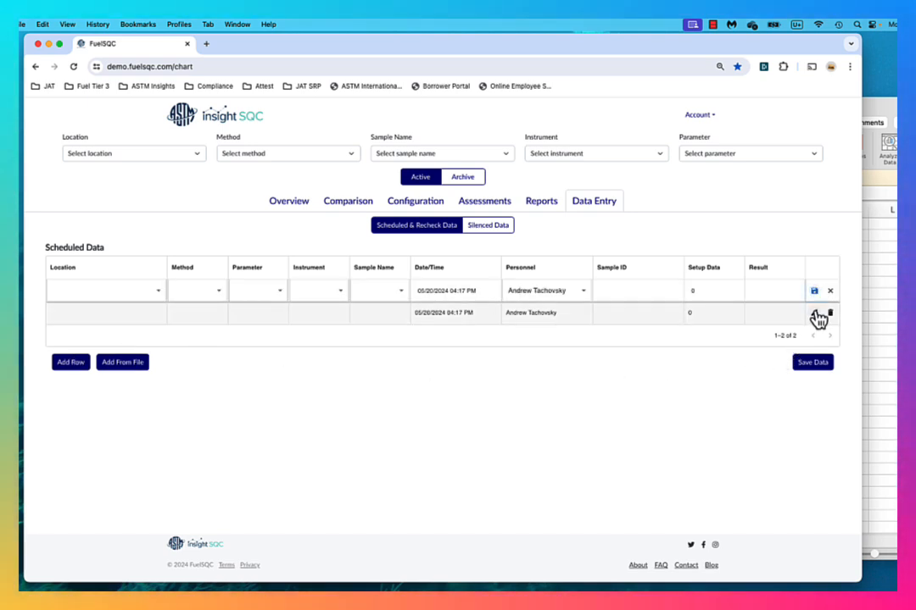
{"action": "left_click", "coordinate": [816, 313]}
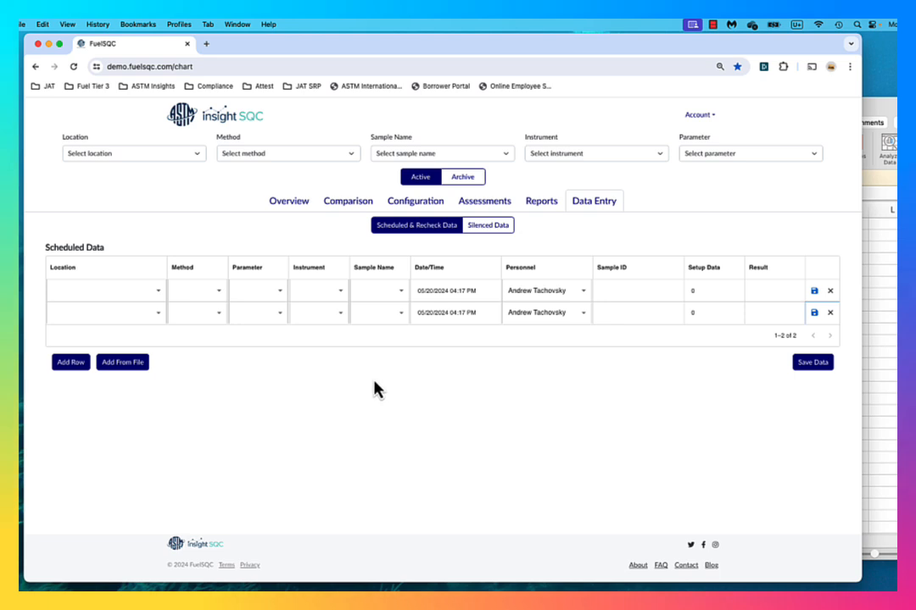
Set the location of both new rows to America - Gulf Coast - Houston.
{"action": "left_click", "coordinate": [161, 297]}
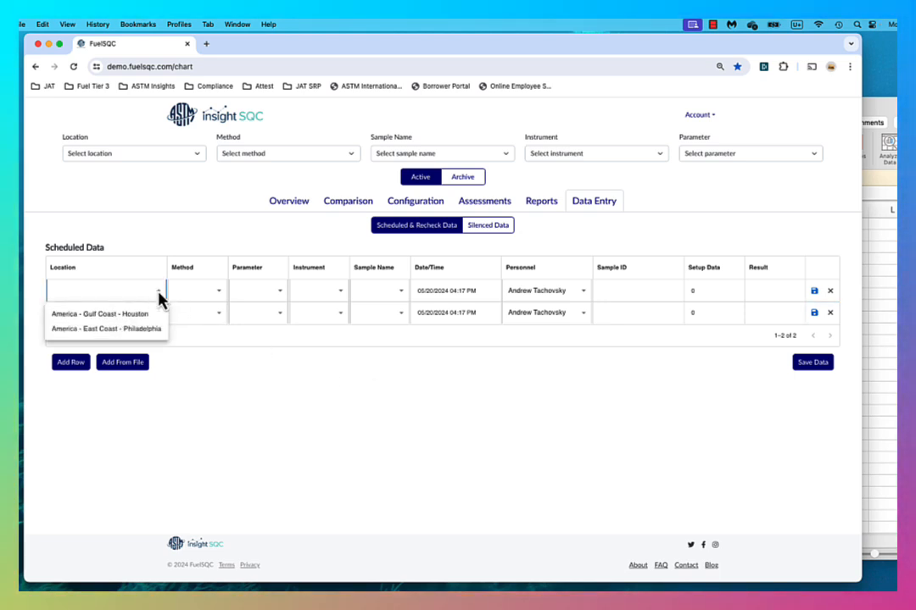
{"action": "left_click", "coordinate": [146, 314]}
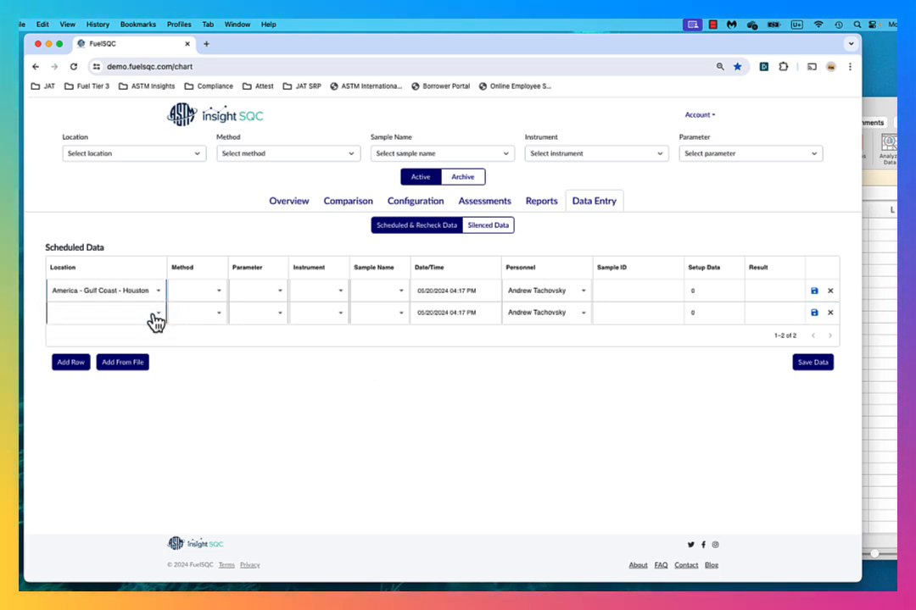
{"action": "left_click", "coordinate": [151, 313]}
{"action": "left_click", "coordinate": [158, 334]}
Set the method to D5191 and the parameter to DVPE in both new rows.
{"action": "left_click", "coordinate": [212, 297]}
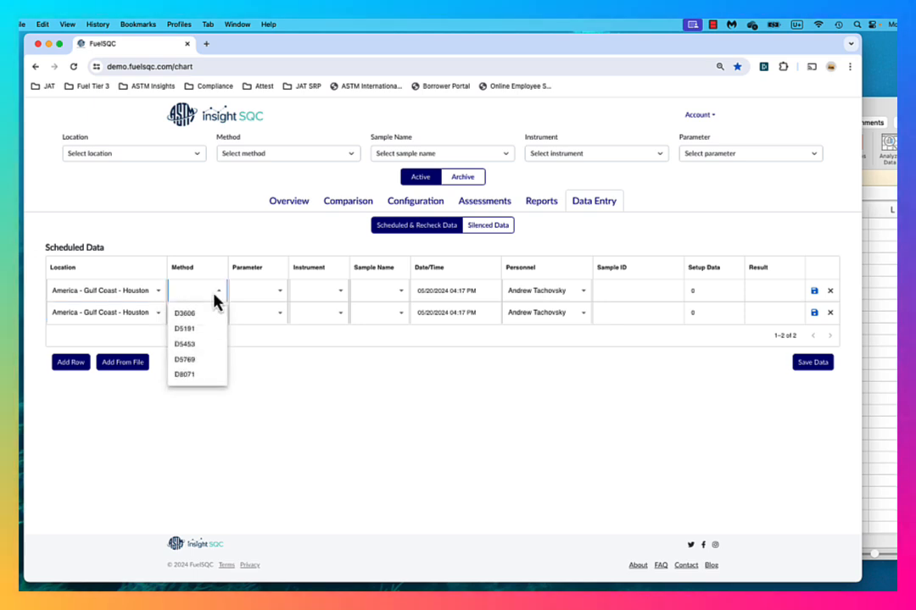
{"action": "left_click", "coordinate": [204, 329]}
{"action": "left_click", "coordinate": [216, 315]}
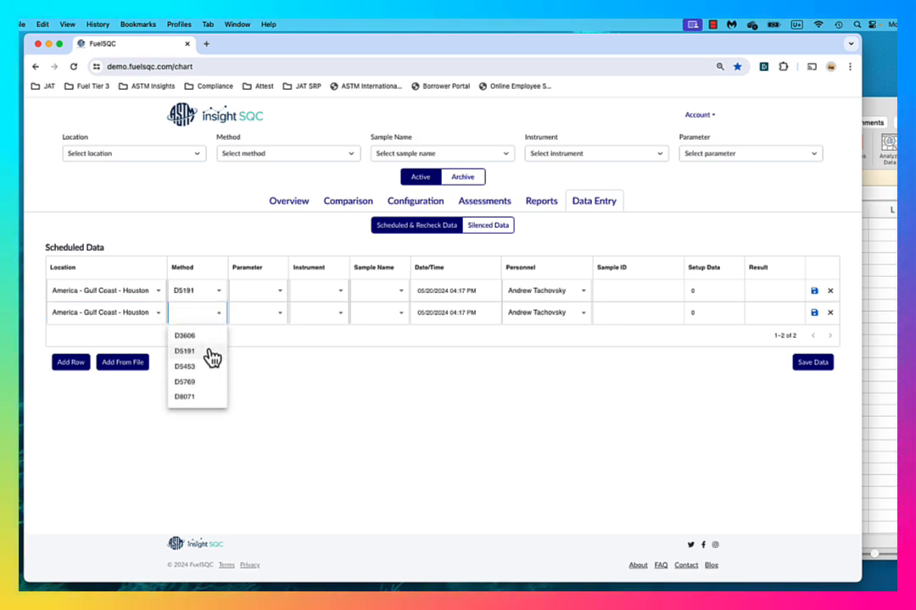
{"action": "left_click", "coordinate": [208, 351]}
{"action": "left_click", "coordinate": [280, 294]}
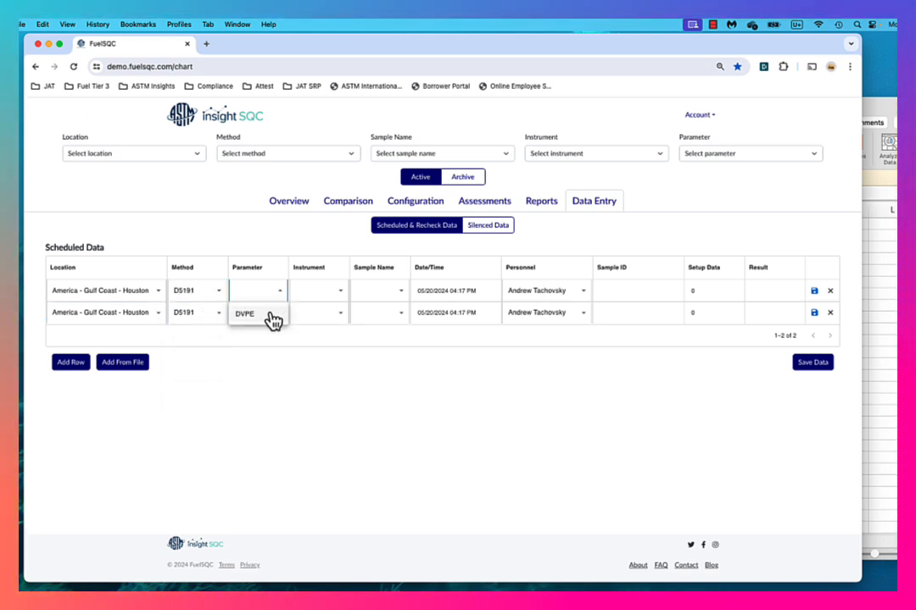
{"action": "left_click", "coordinate": [275, 318]}
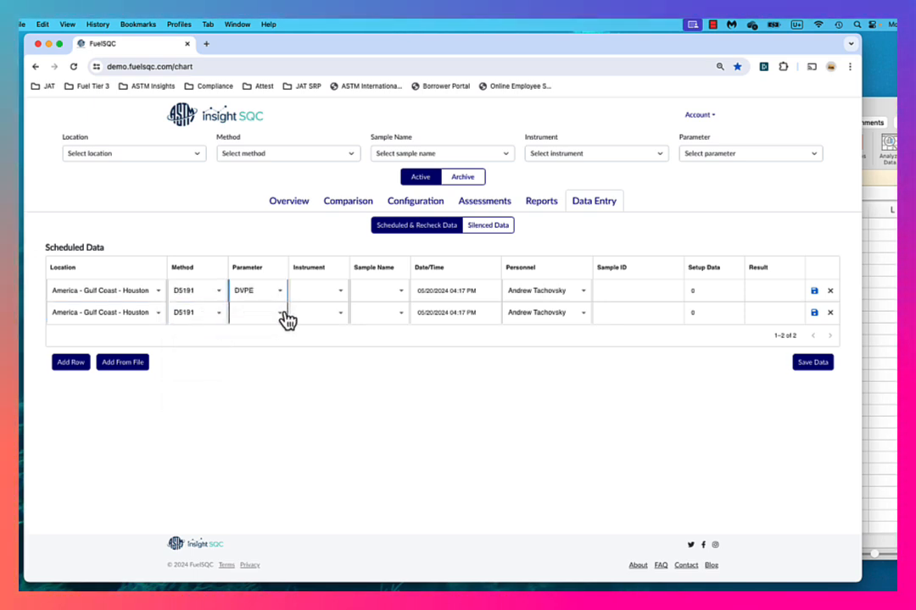
Assign instrument 3026 to both scheduled data rows.
{"action": "left_click", "coordinate": [336, 296]}
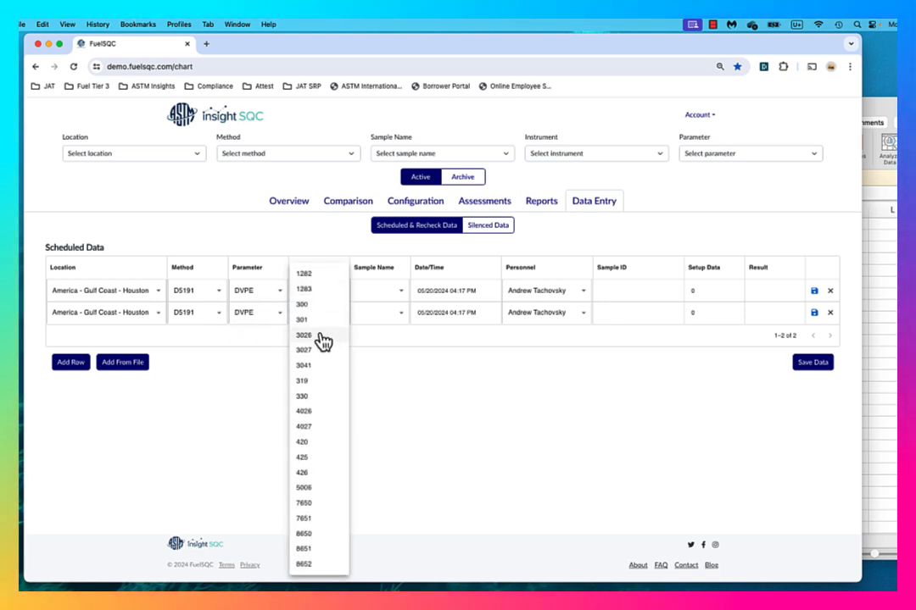
{"action": "left_click", "coordinate": [323, 338]}
{"action": "left_click", "coordinate": [339, 318]}
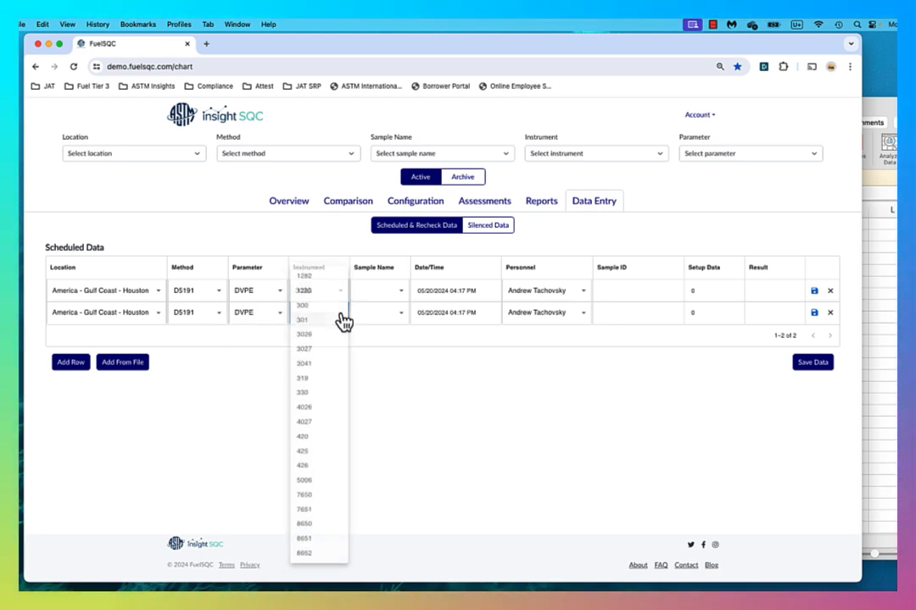
{"action": "left_click", "coordinate": [331, 335]}
Choose Gasoline QC 3 as the sample name in both scheduled data rows.
{"action": "left_click", "coordinate": [402, 293]}
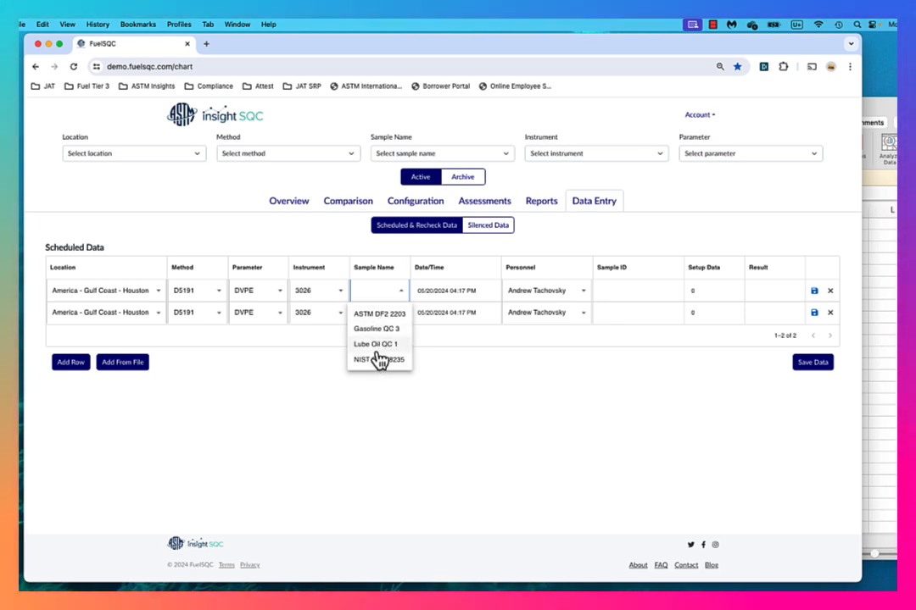
{"action": "left_click", "coordinate": [381, 330]}
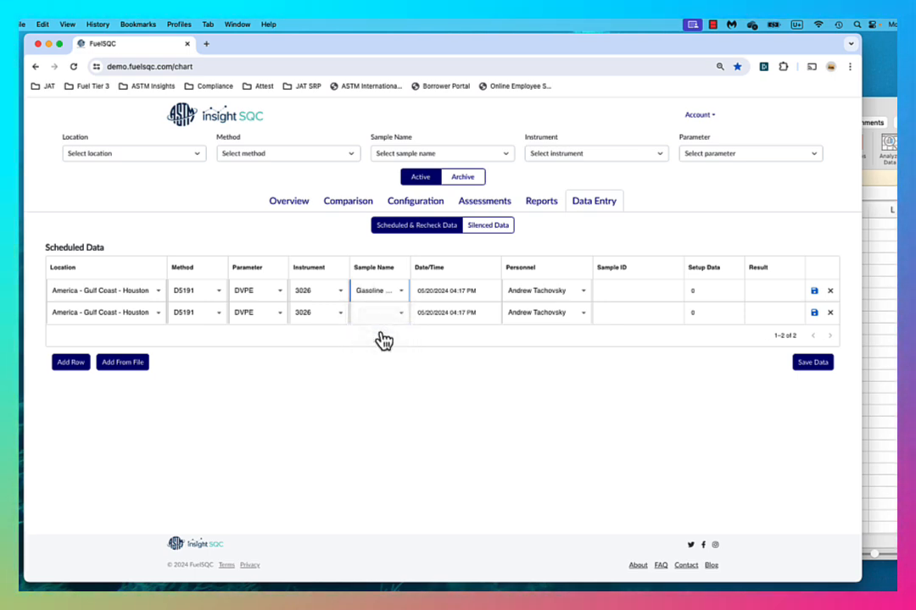
{"action": "left_click", "coordinate": [402, 313]}
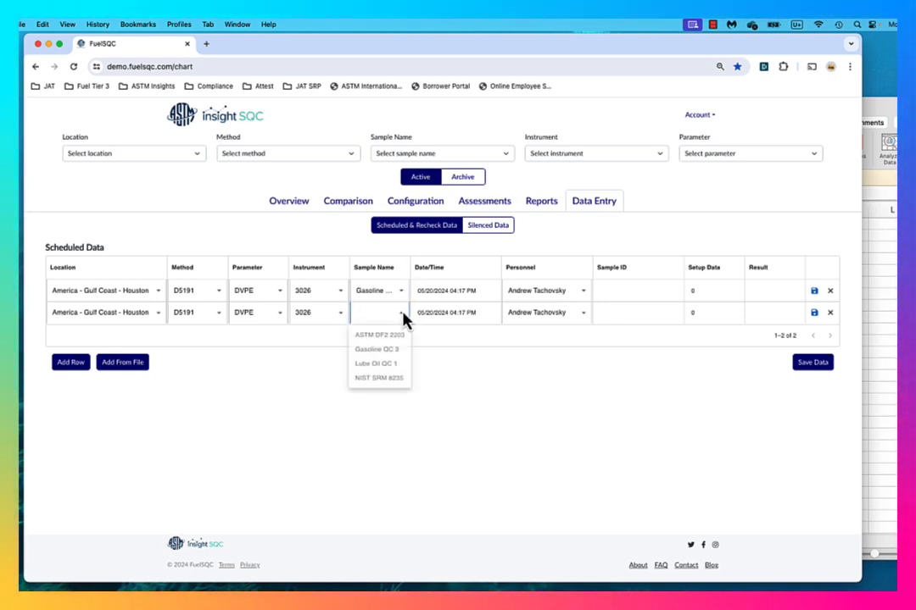
{"action": "left_click", "coordinate": [398, 354]}
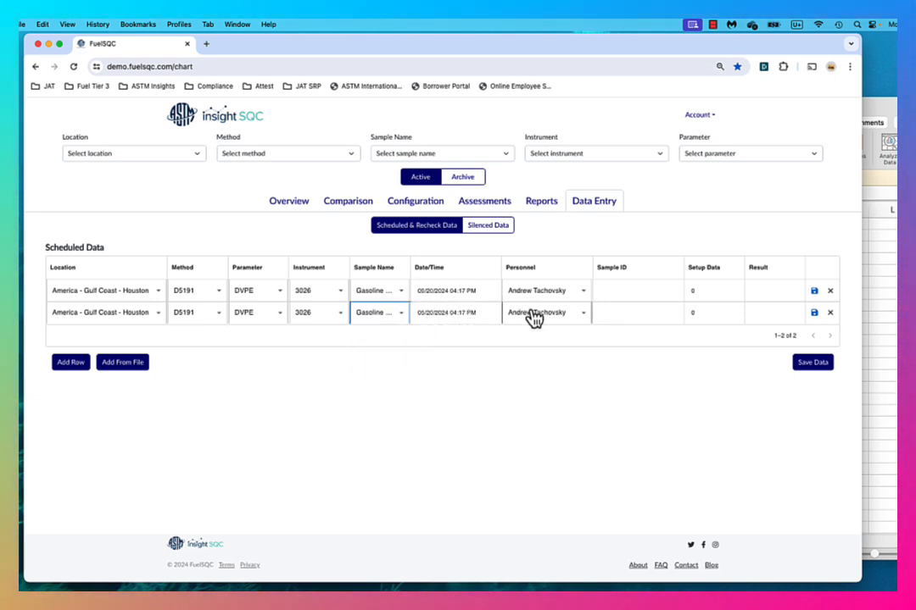
Enter the sample IDs Sample 01 and Sample 02 for the two rows and set Setup Data to 1 in both.
{"action": "left_click", "coordinate": [616, 294]}
{"action": "type", "text": "Sa"}
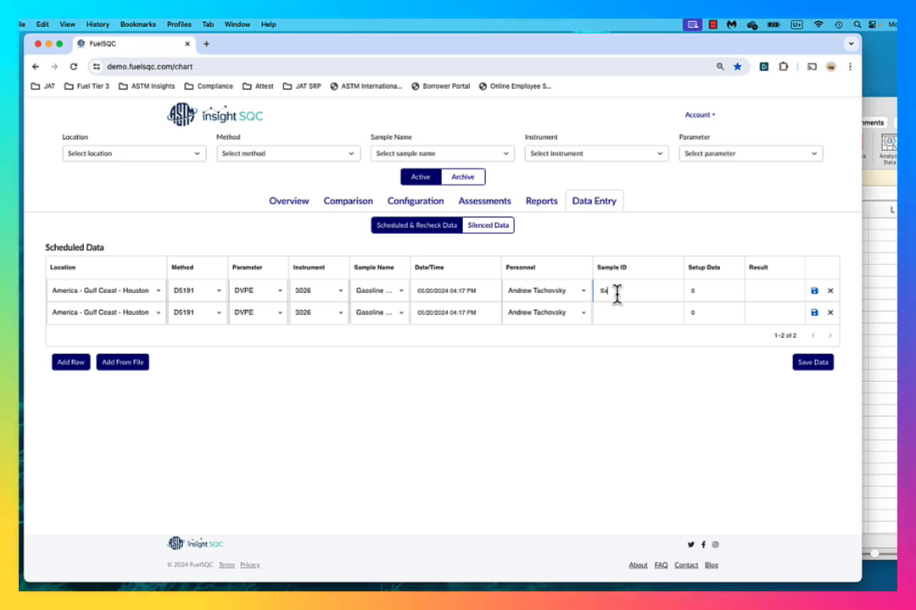
{"action": "type", "text": "mple 01"}
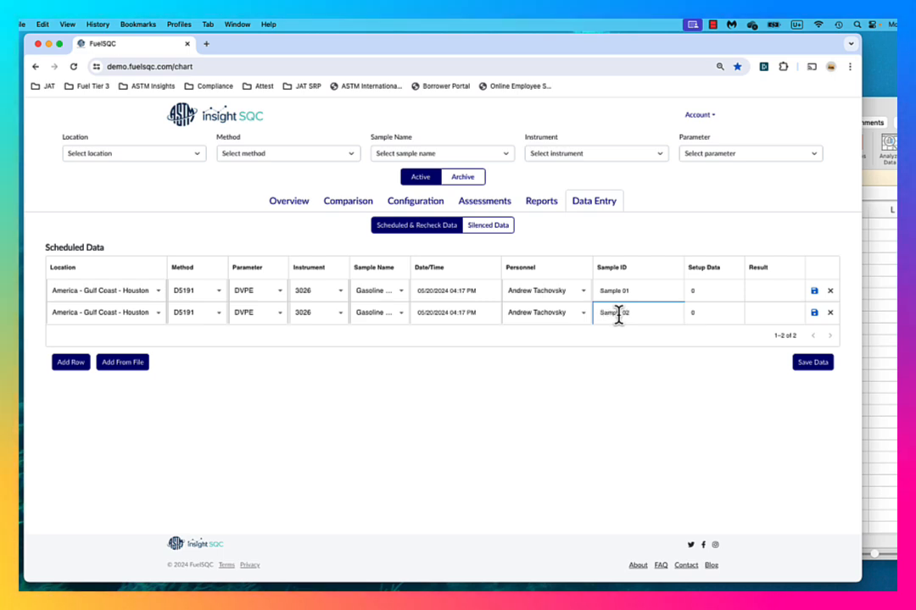
{"action": "left_click", "coordinate": [691, 293]}
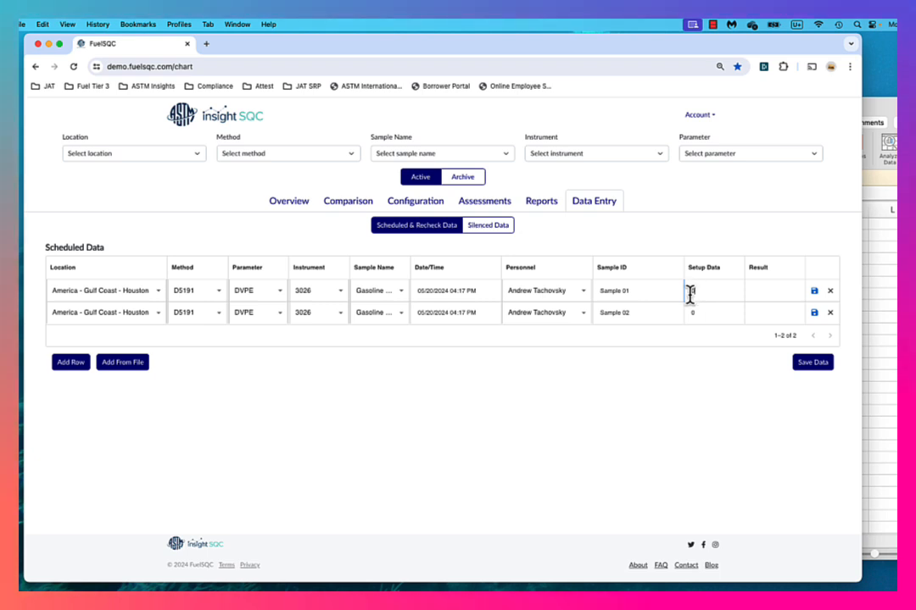
{"action": "key", "text": "BackSpace"}
{"action": "type", "text": "1"}
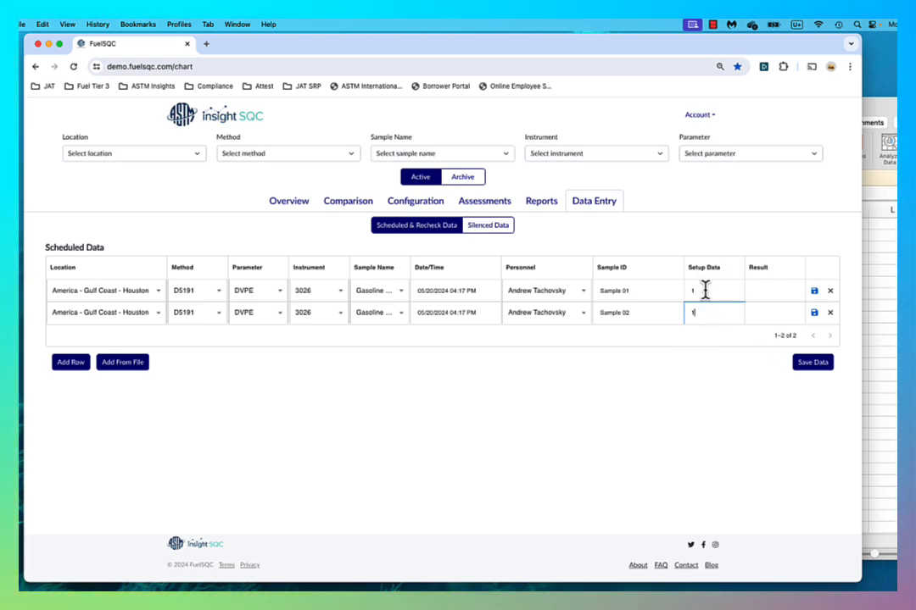
Enter the results 13 for Sample 01 and 13.2 for Sample 02, and save both rows.
{"action": "left_click", "coordinate": [772, 290]}
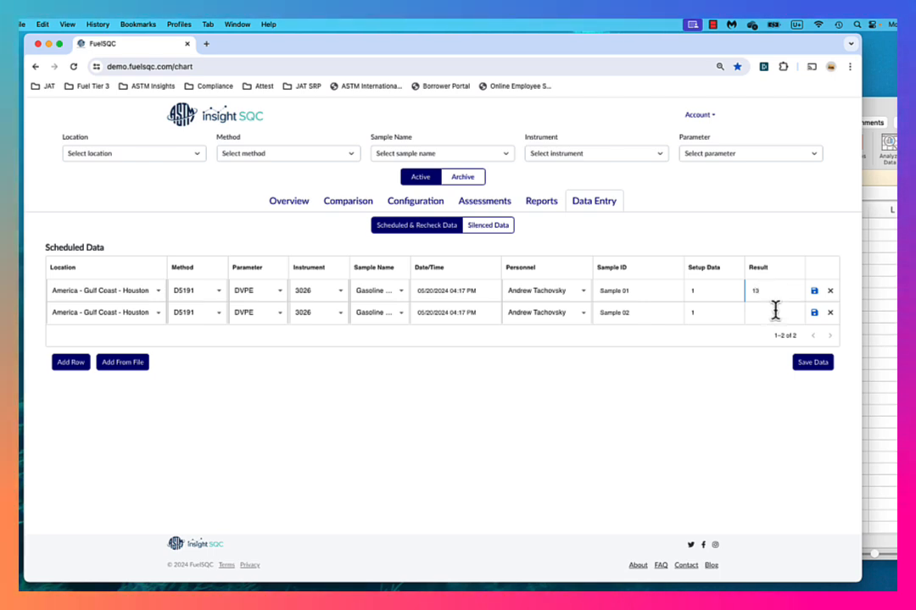
{"action": "left_click", "coordinate": [775, 312]}
{"action": "type", "text": "13"}
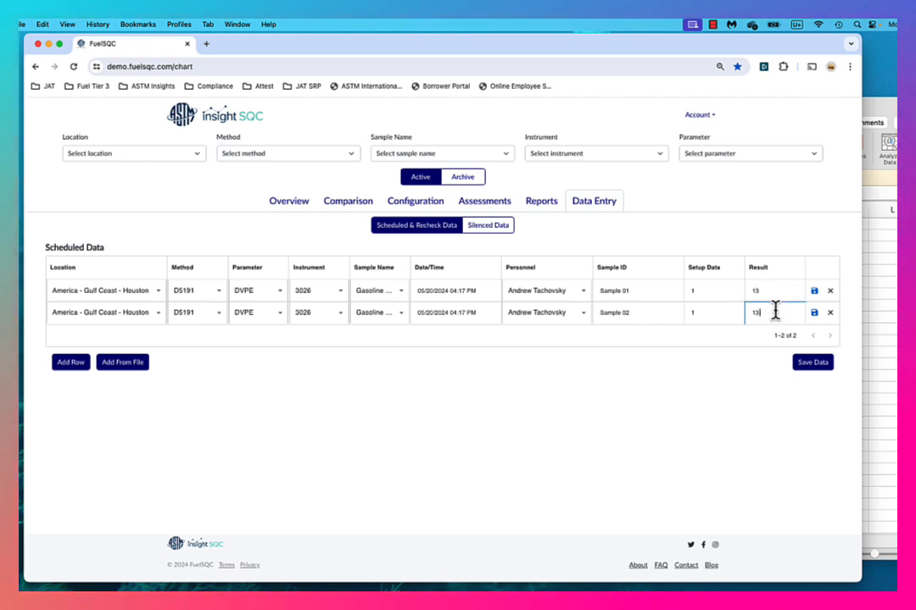
{"action": "type", "text": ".2"}
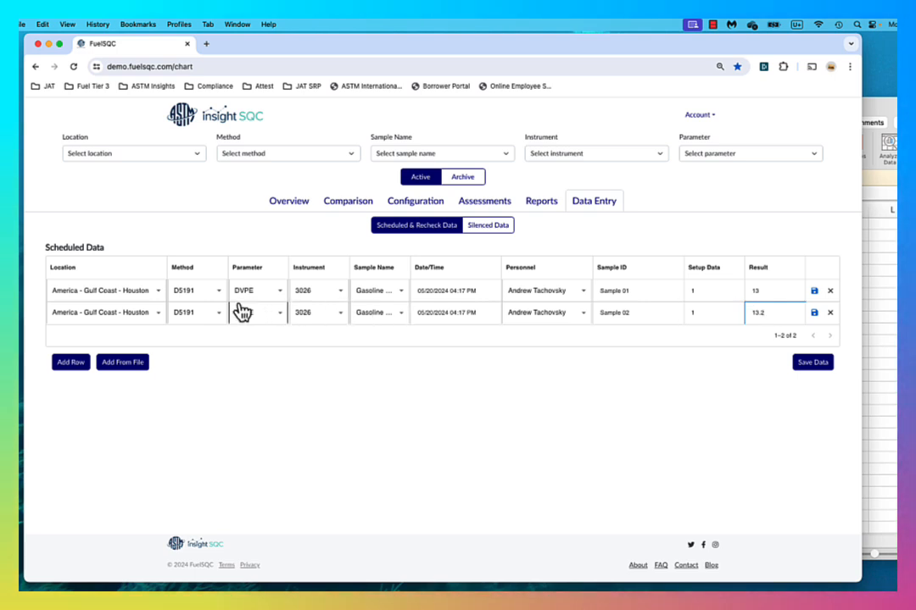
{"action": "left_click", "coordinate": [814, 291]}
{"action": "left_click", "coordinate": [814, 312]}
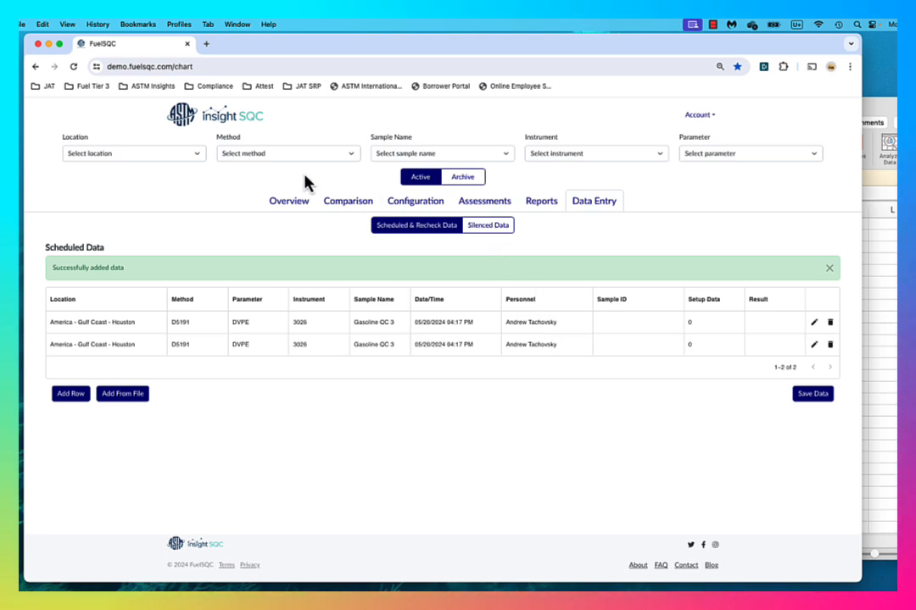
Filter the QC data to location America - Gulf Coast - Houston, method D5191 and sample name Gasoline QC 3.
{"action": "left_click", "coordinate": [191, 154]}
{"action": "left_click", "coordinate": [190, 178]}
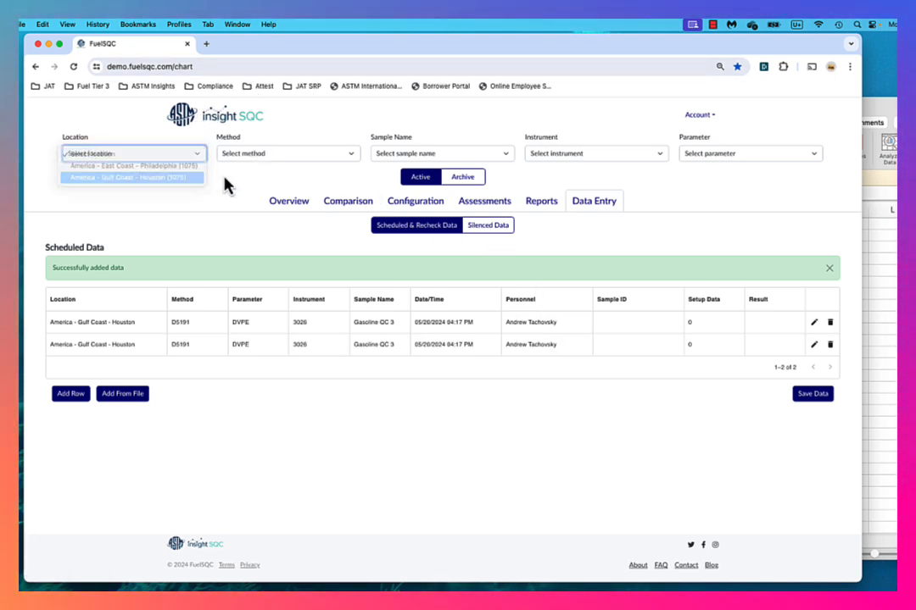
{"action": "left_click", "coordinate": [299, 156]}
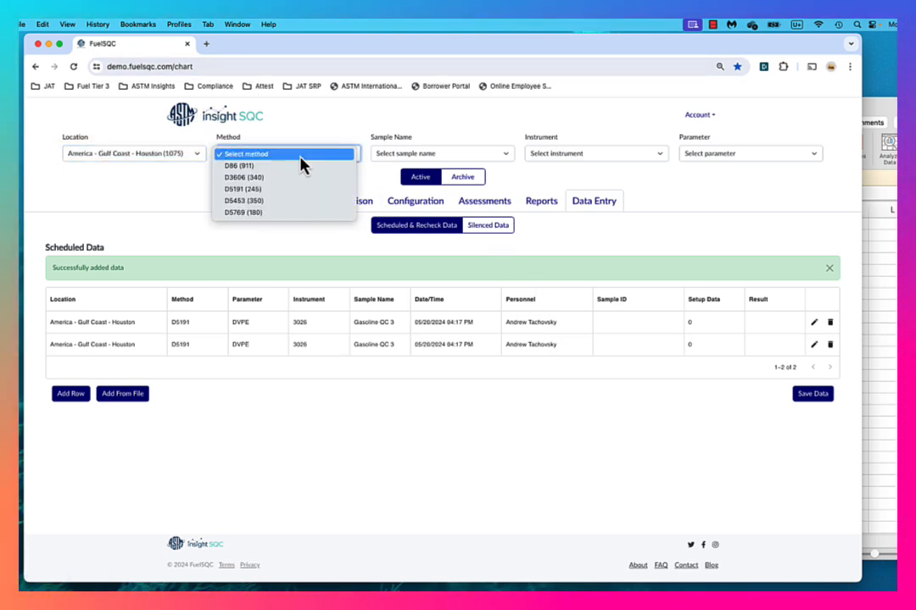
{"action": "left_click", "coordinate": [297, 201]}
{"action": "left_click", "coordinate": [441, 155]}
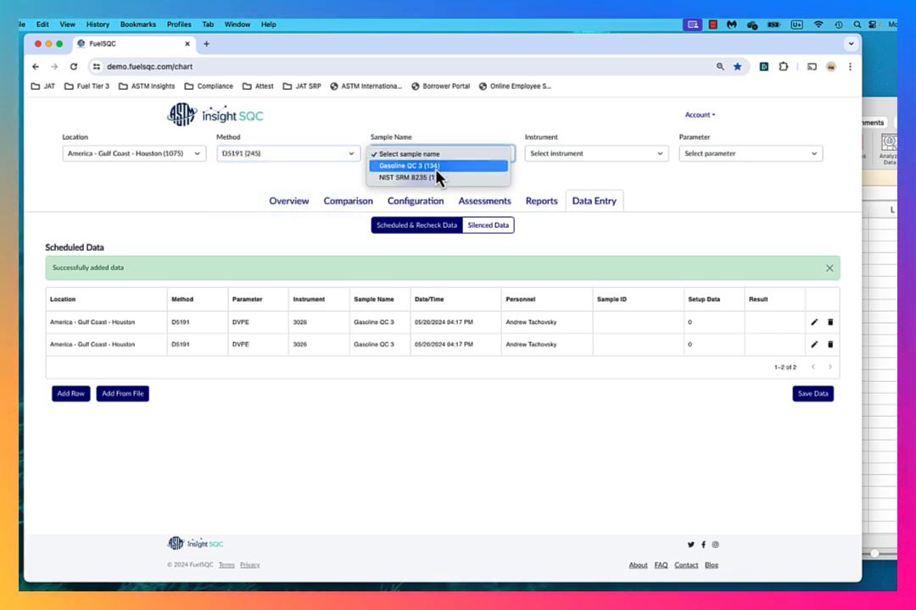
{"action": "left_click", "coordinate": [442, 168]}
Narrow the data to instrument 3026 and parameter DVPE, and view the results, statistics and charts in the Overview.
{"action": "left_click", "coordinate": [585, 156]}
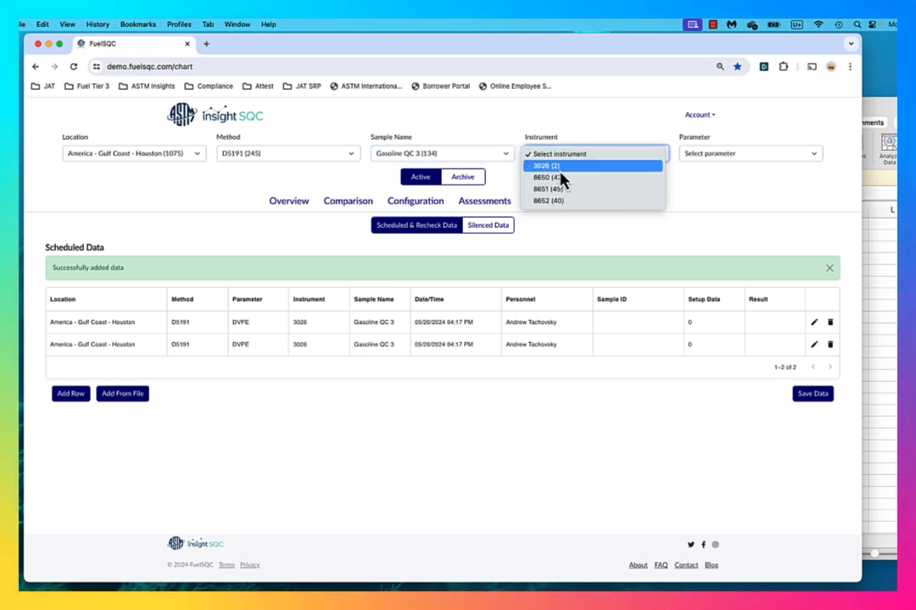
{"action": "left_click", "coordinate": [556, 172]}
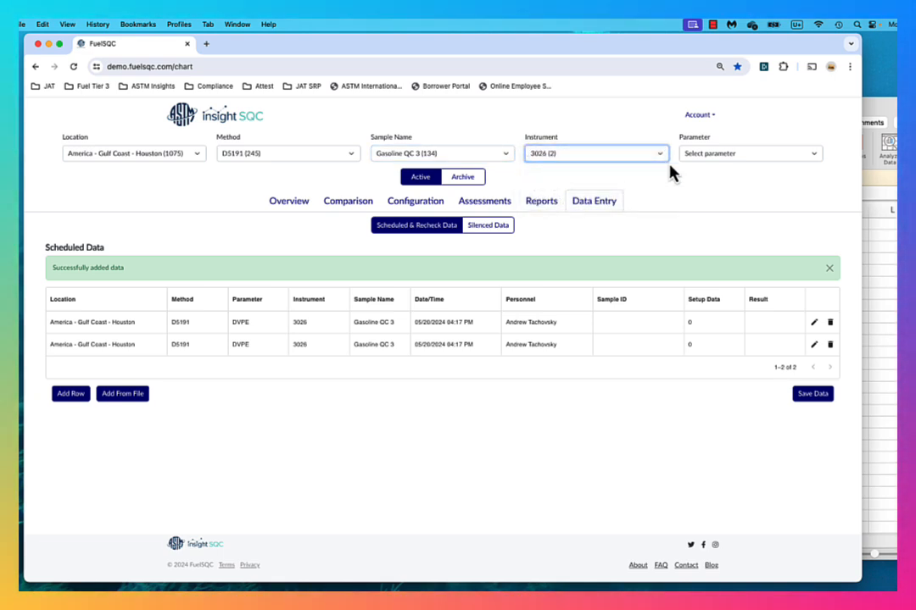
{"action": "left_click", "coordinate": [705, 161]}
{"action": "left_click", "coordinate": [706, 170]}
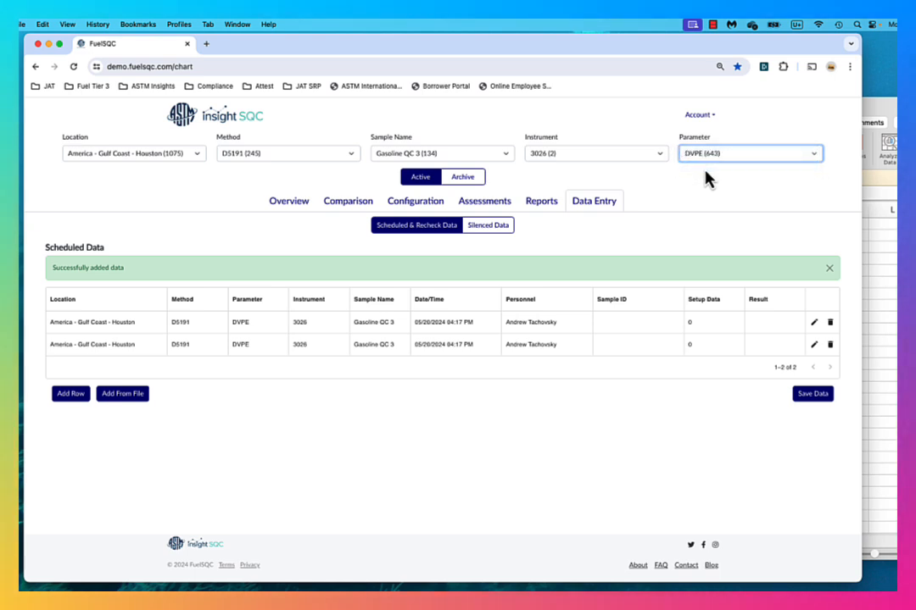
{"action": "left_click", "coordinate": [288, 204]}
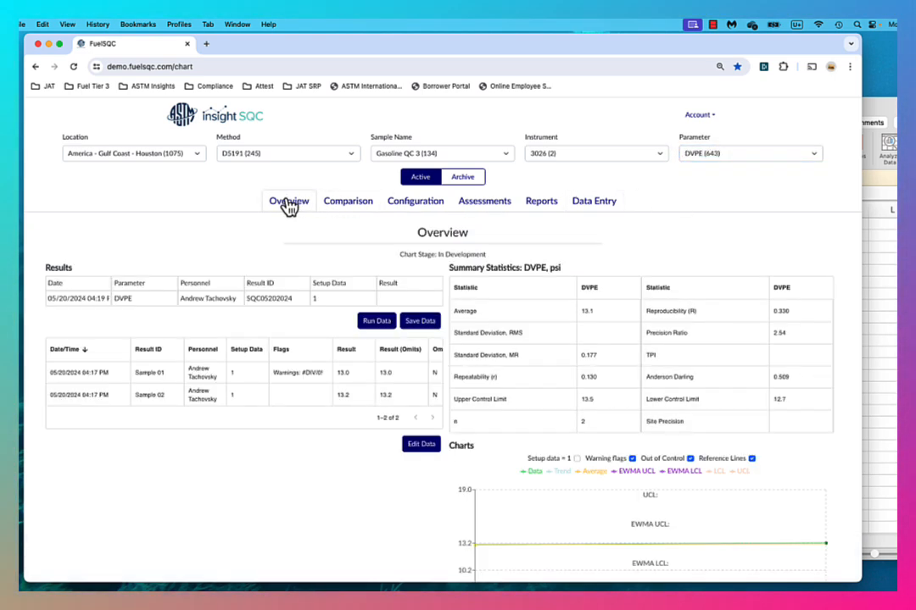
{"action": "scroll", "coordinate": [288, 205], "scroll_direction": "down", "scroll_amount": 5}
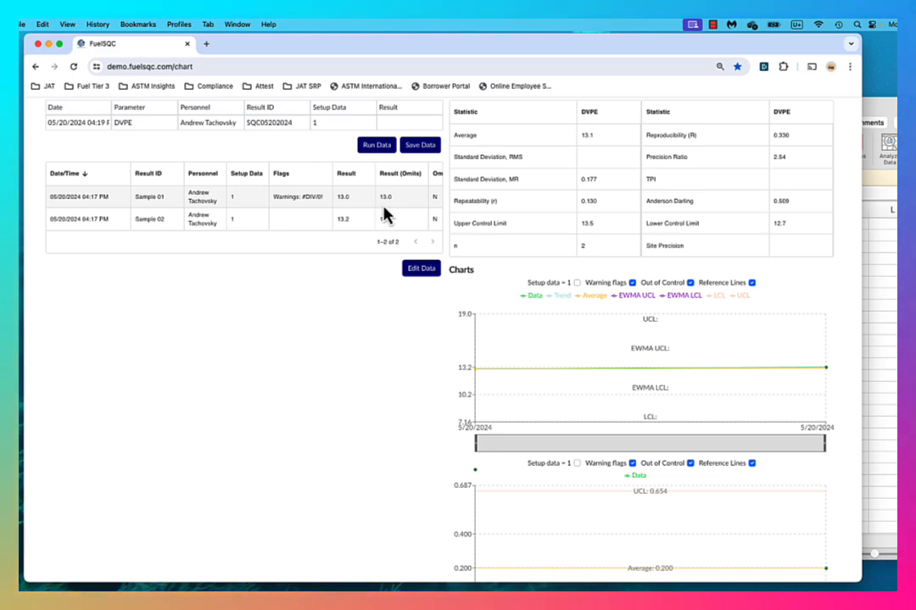
Enter a new DVPE result of 13.1 in the Overview and save it, then review the updated statistics and charts.
{"action": "mouse_move", "coordinate": [590, 358]}
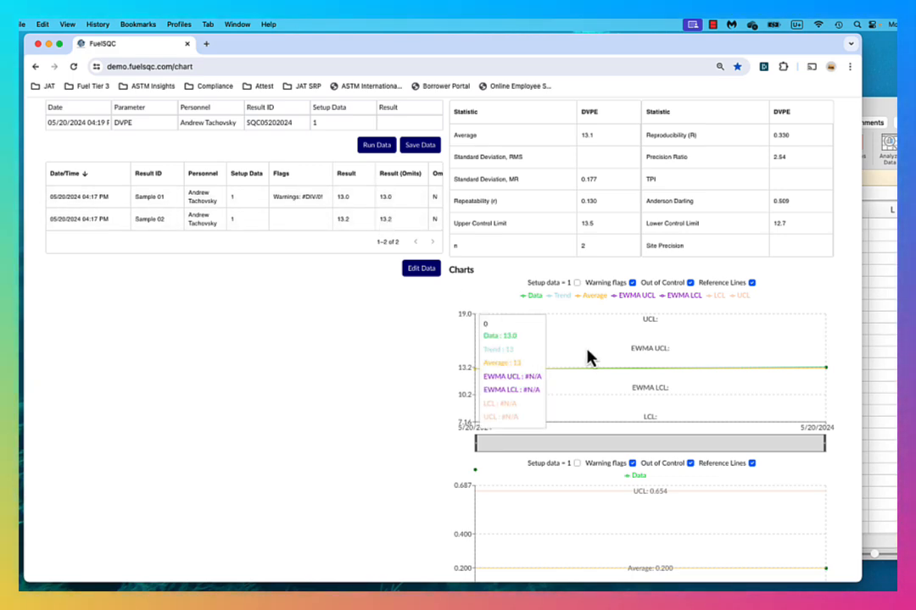
{"action": "scroll", "coordinate": [313, 378], "scroll_direction": "up", "scroll_amount": 3}
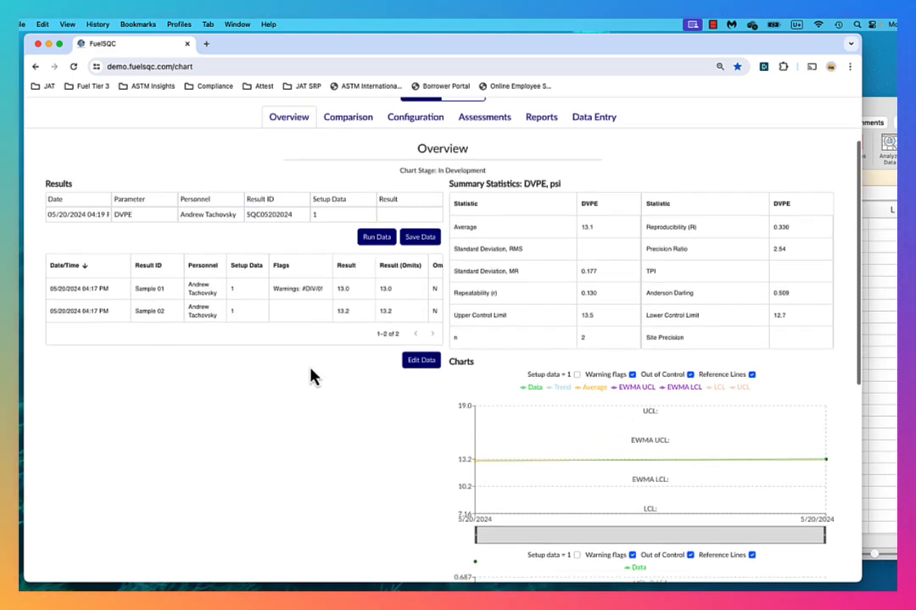
{"action": "scroll", "coordinate": [311, 376], "scroll_direction": "up", "scroll_amount": 3}
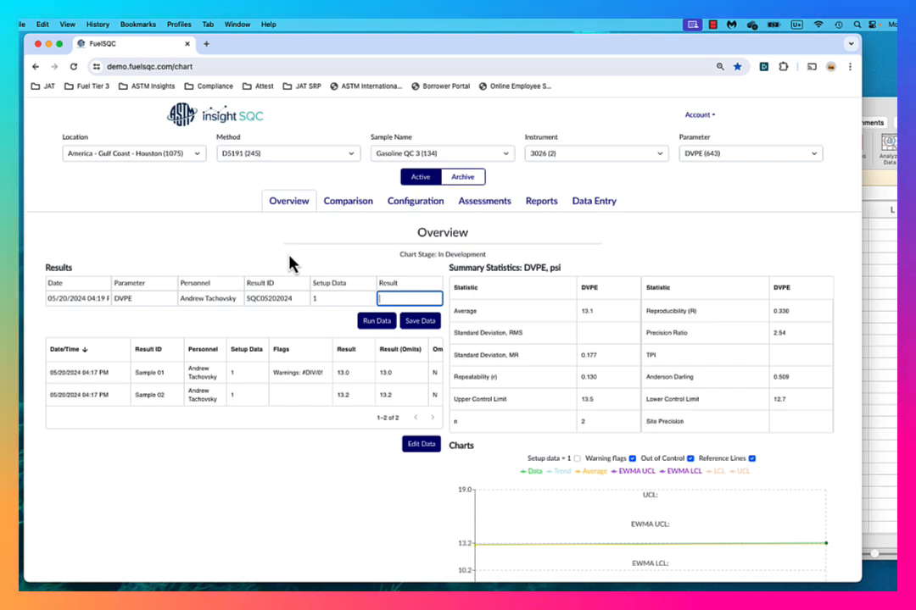
{"action": "type", "text": "13.1"}
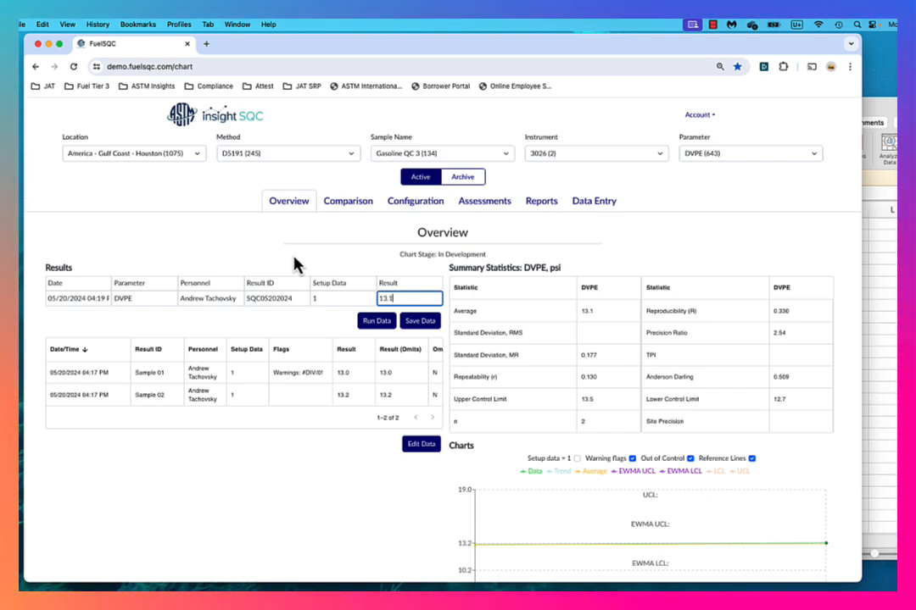
{"action": "left_click", "coordinate": [431, 323]}
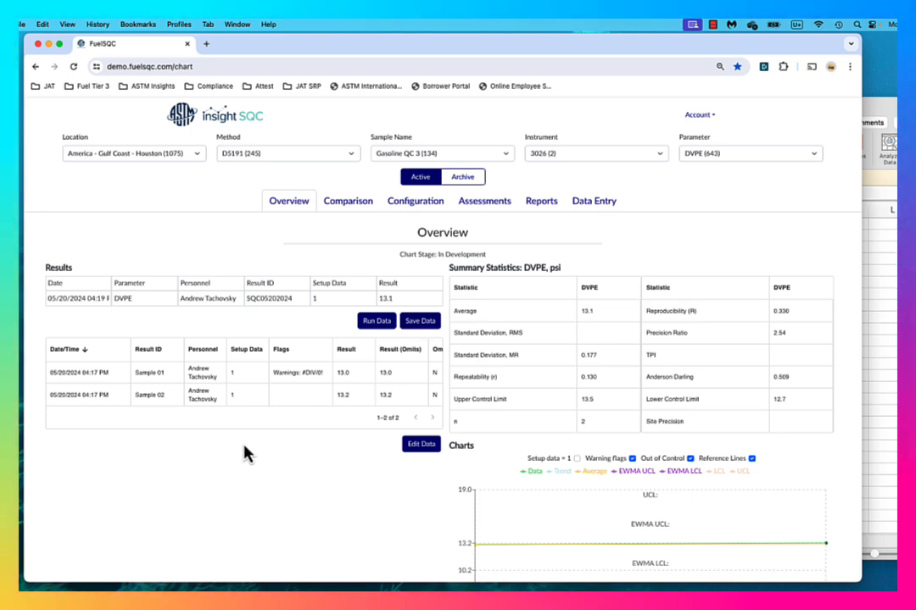
{"action": "scroll", "coordinate": [216, 396], "scroll_direction": "down", "scroll_amount": 1}
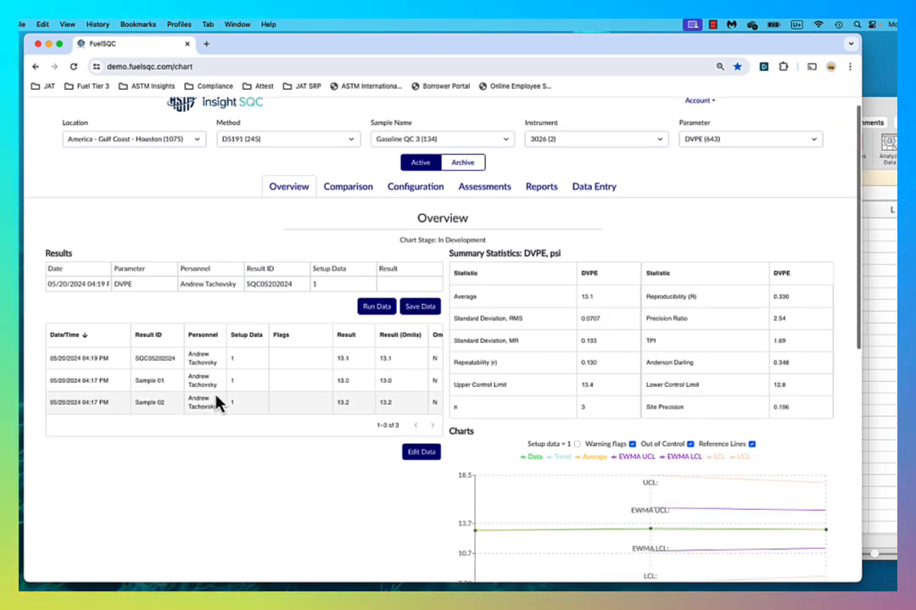
{"action": "scroll", "coordinate": [216, 404], "scroll_direction": "down", "scroll_amount": 2}
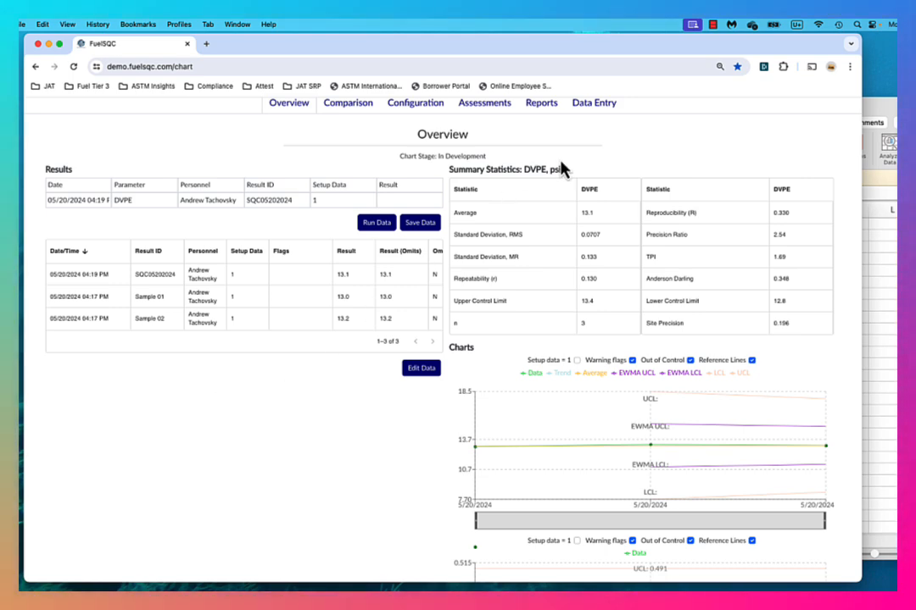
{"action": "scroll", "coordinate": [613, 153], "scroll_direction": "up", "scroll_amount": 2}
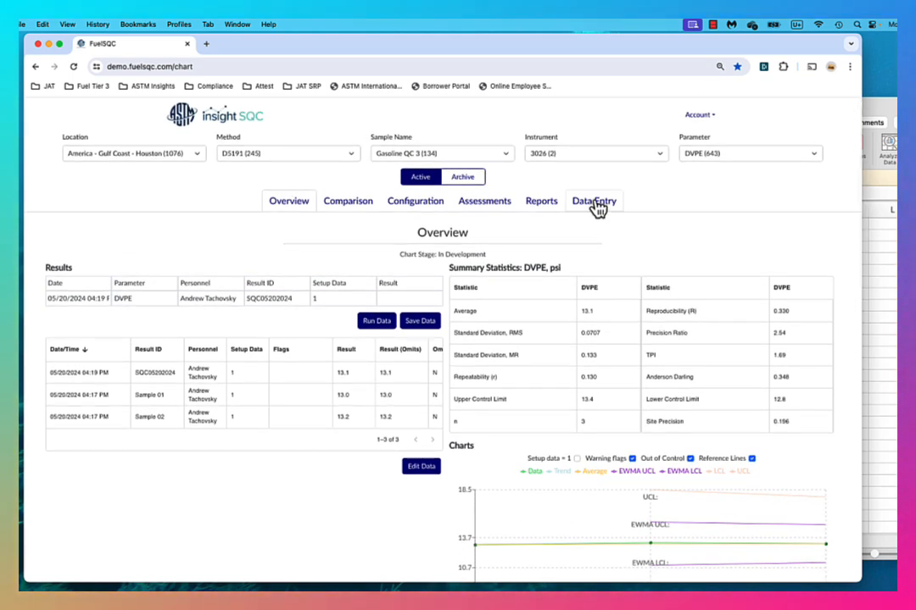
Open the scheduled data entry table and switch to Excel to examine the column layout of the DVPE WF1_Load 1 file.
{"action": "left_click", "coordinate": [596, 205]}
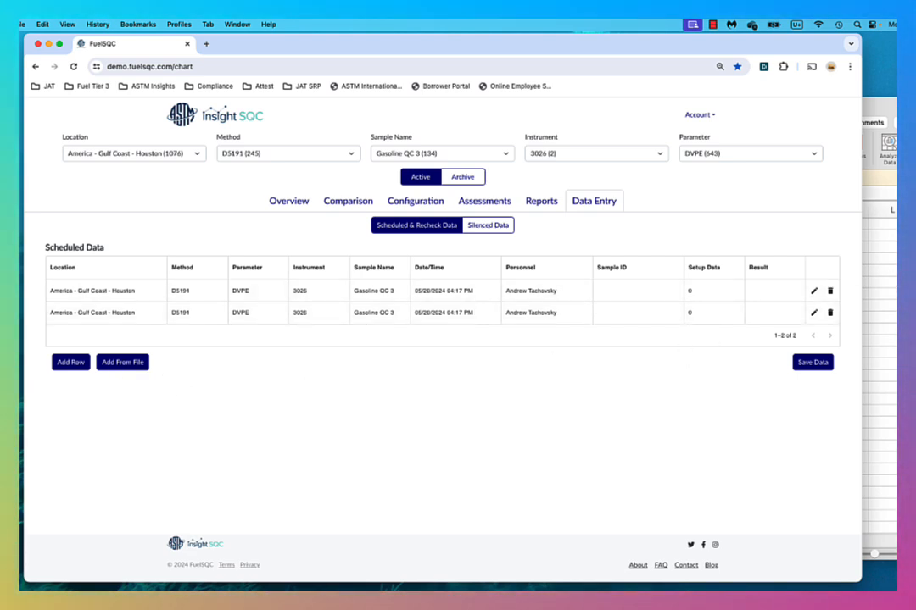
{"action": "left_click", "coordinate": [879, 263]}
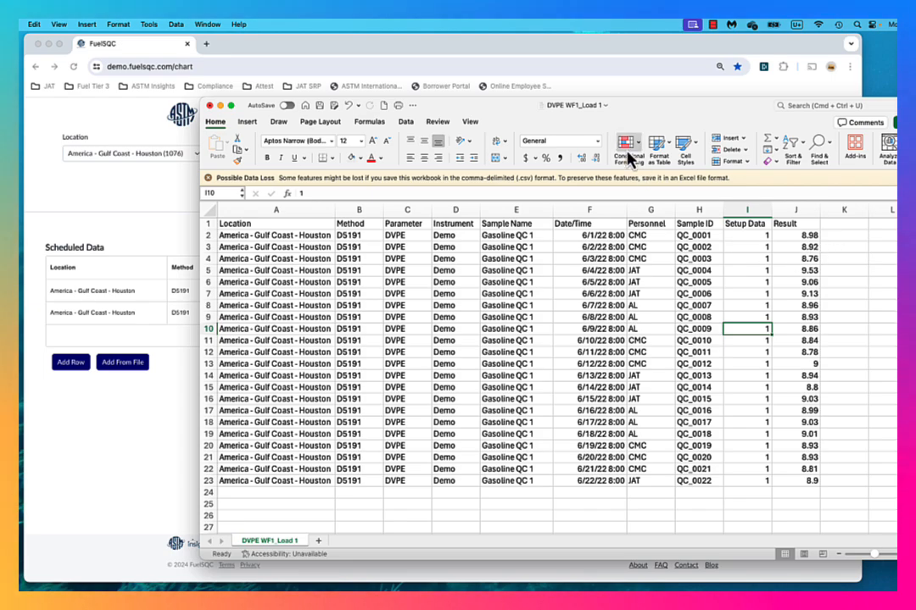
{"action": "left_click_drag", "start_coordinate": [527, 119], "coordinate": [374, 351]}
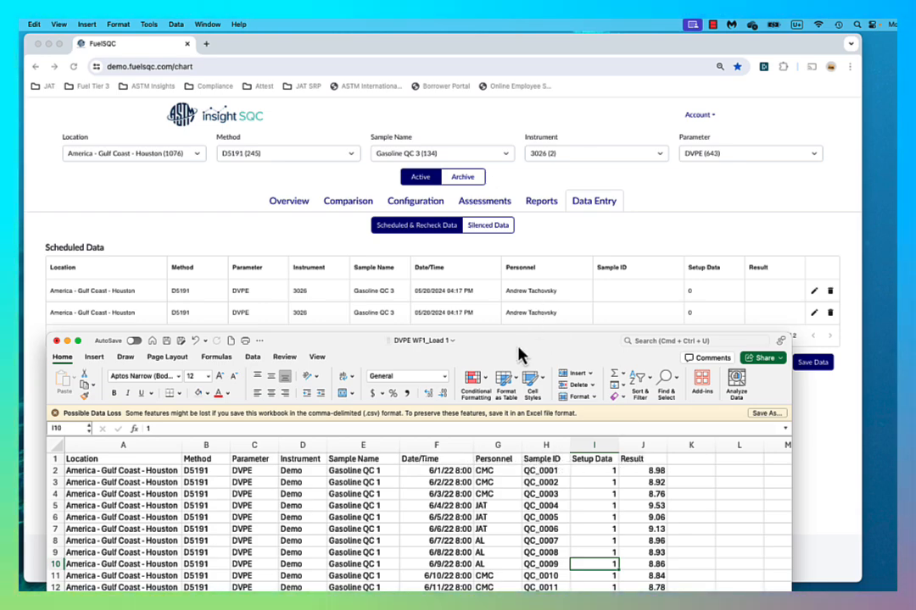
{"action": "left_click_drag", "start_coordinate": [519, 348], "coordinate": [580, 66]}
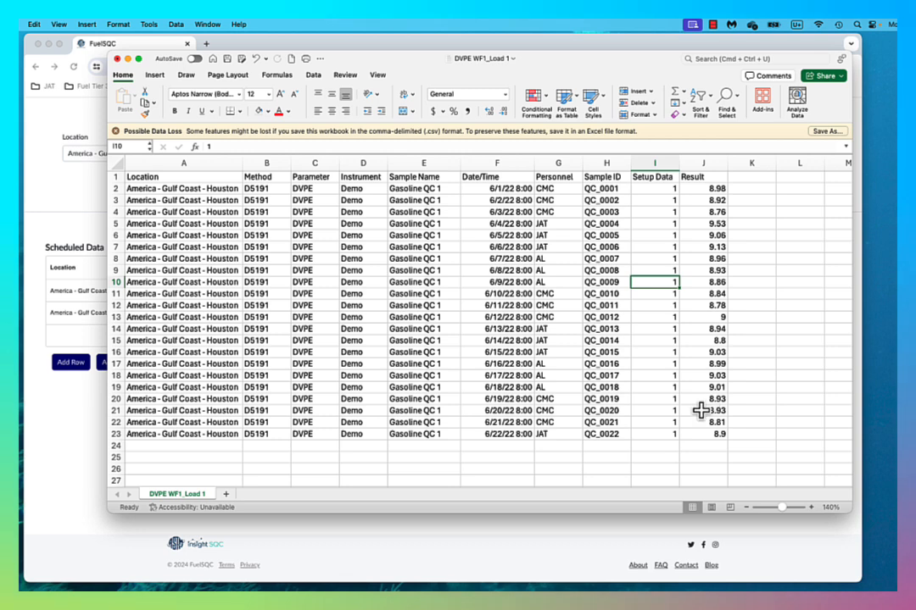
Switch back to the browser and add QC data from the file DVPE WF1_Load 1.csv in the demo folder under ASTM SQC Insights.
{"action": "left_click", "coordinate": [514, 542]}
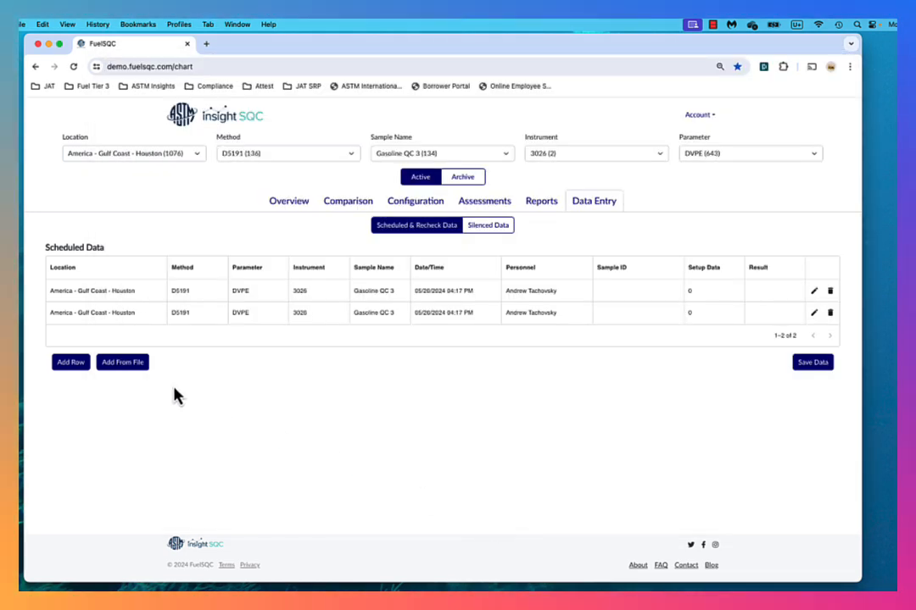
{"action": "left_click", "coordinate": [124, 366]}
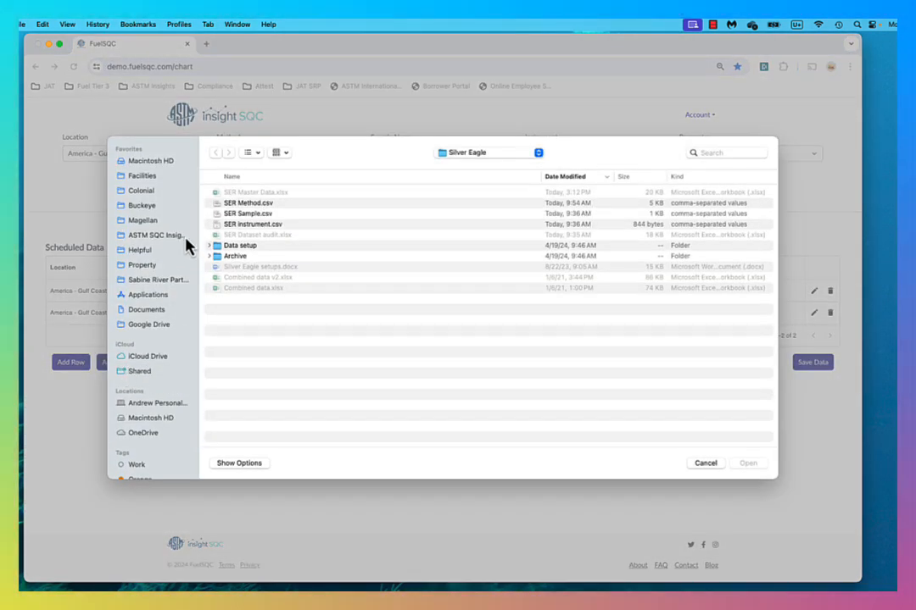
{"action": "left_click", "coordinate": [168, 237]}
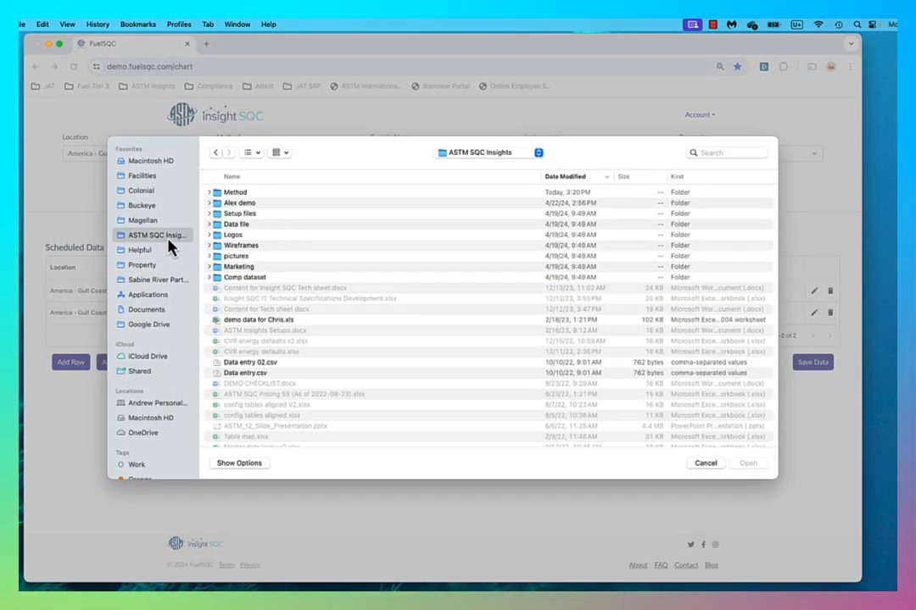
{"action": "double_click", "coordinate": [241, 204]}
{"action": "scroll", "coordinate": [290, 291], "scroll_direction": "down", "scroll_amount": 3}
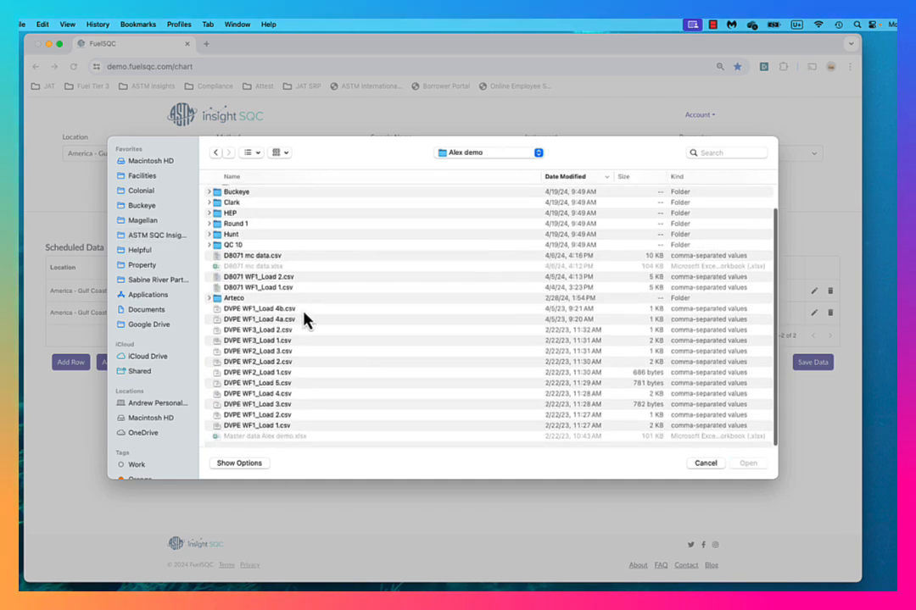
{"action": "left_click", "coordinate": [280, 427]}
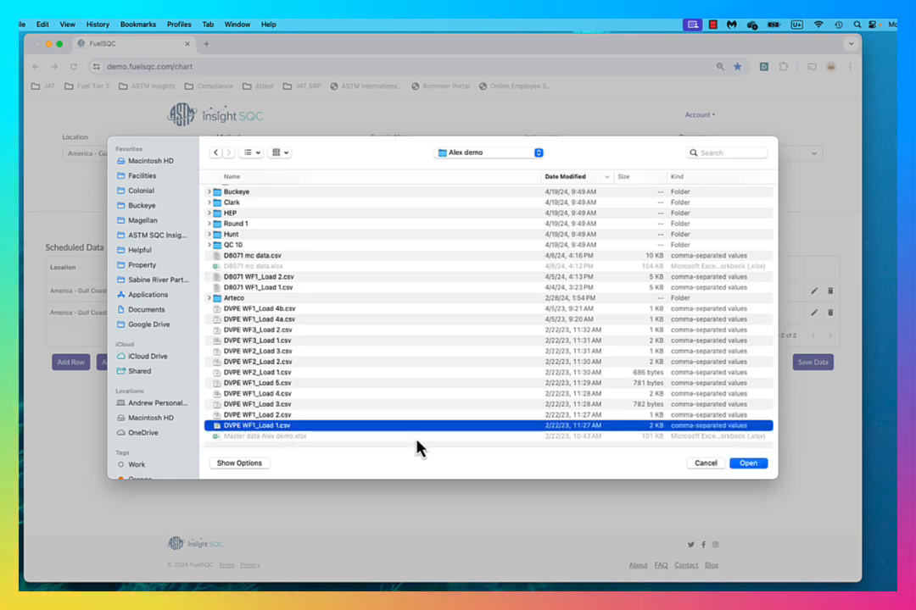
{"action": "left_click", "coordinate": [748, 464]}
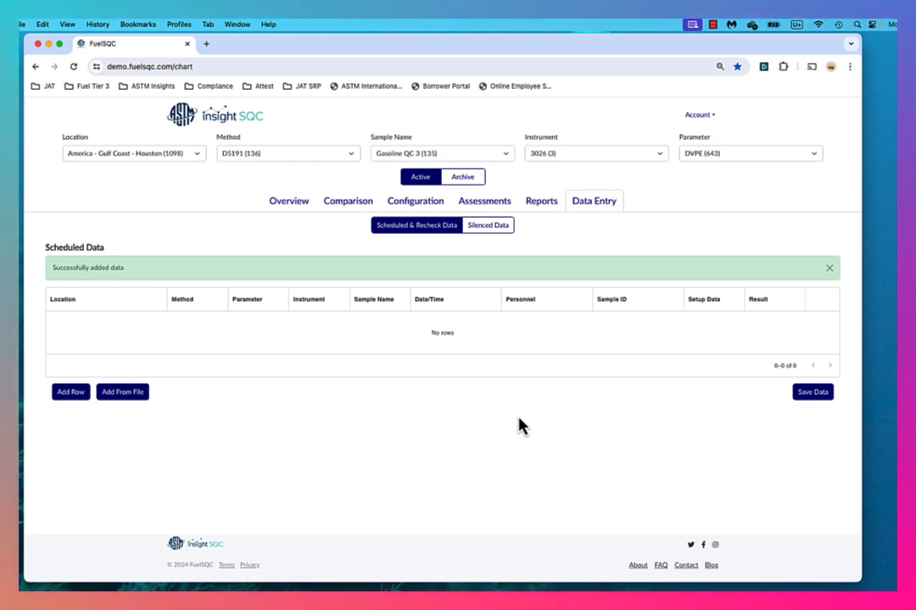
Reload the chart page and filter the QC data to location America - Gulf Coast - Houston, method D5191 and sample name Gasoline QC 1.
{"action": "left_click", "coordinate": [246, 66]}
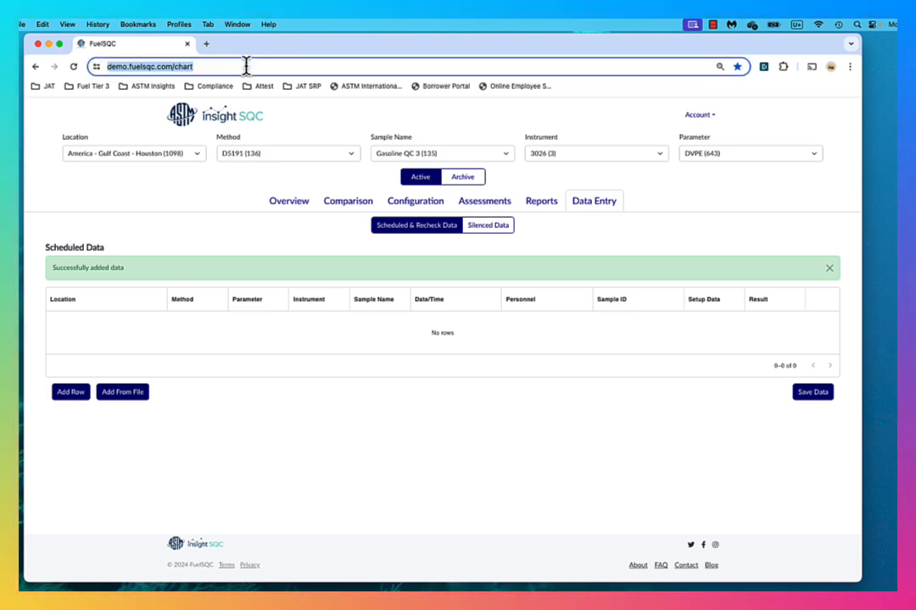
{"action": "key", "text": "Return"}
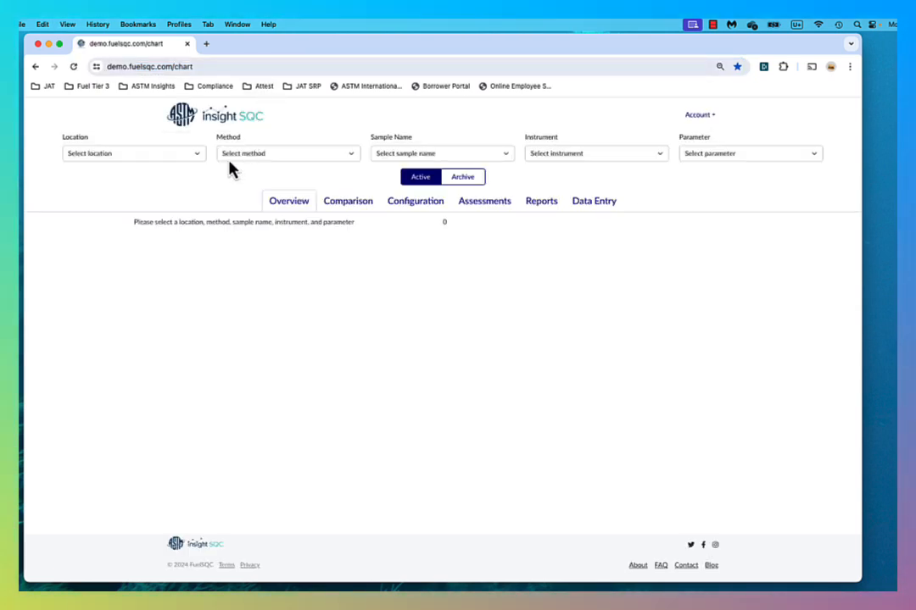
{"action": "left_click", "coordinate": [197, 154]}
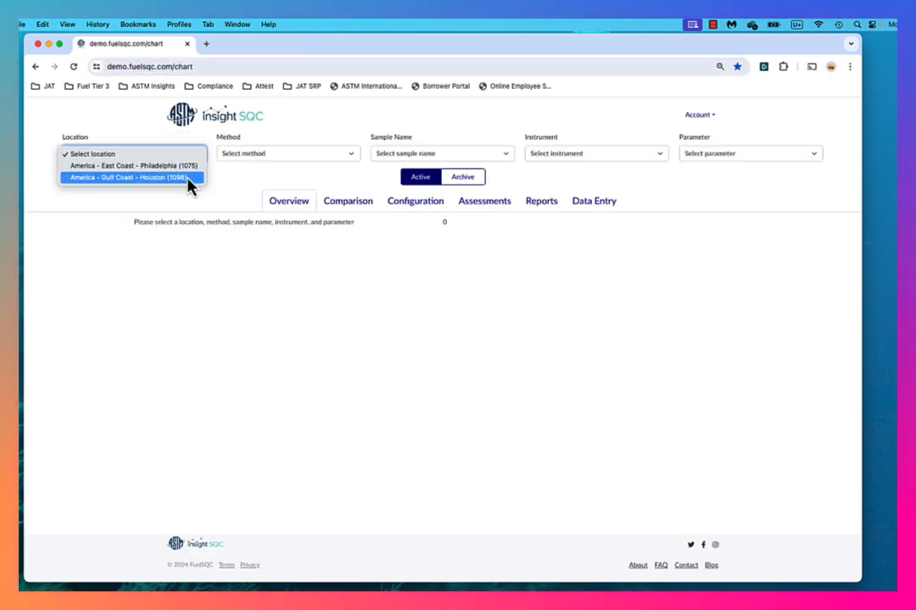
{"action": "left_click", "coordinate": [188, 178]}
{"action": "left_click", "coordinate": [296, 156]}
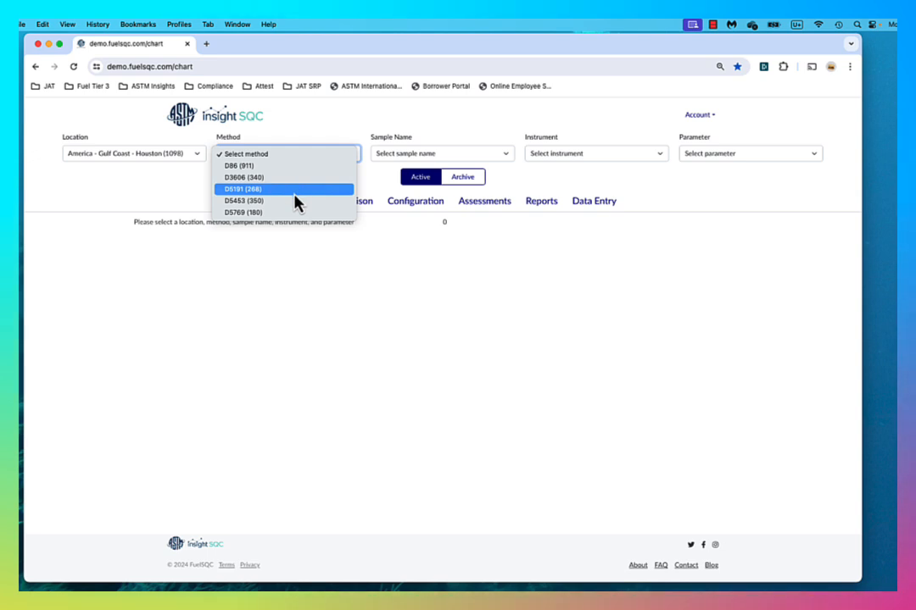
{"action": "left_click", "coordinate": [297, 188]}
{"action": "left_click", "coordinate": [447, 156]}
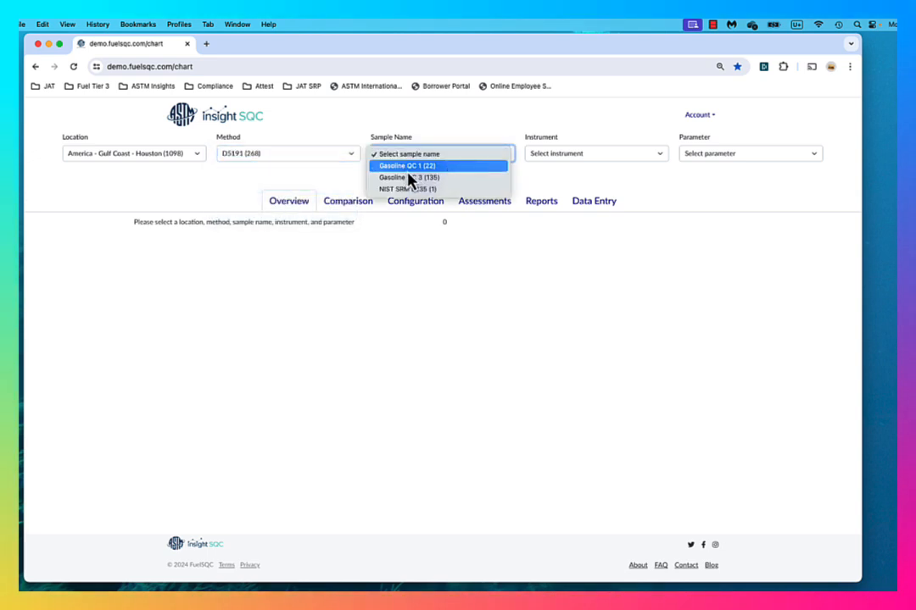
{"action": "left_click", "coordinate": [406, 168]}
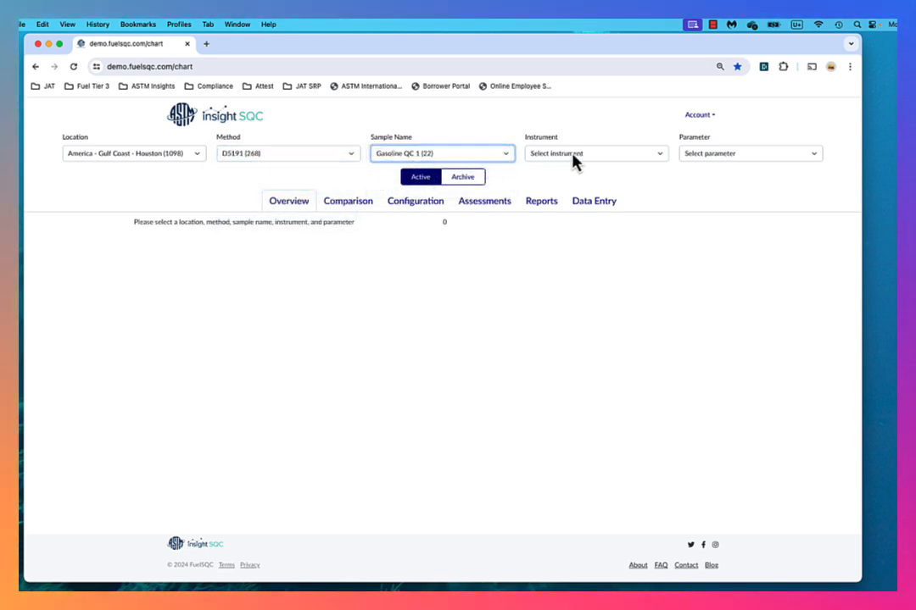
Narrow the data to instrument Demo and parameter DVPE, and review the imported results, statistics and charts in the Overview.
{"action": "left_click", "coordinate": [577, 158]}
{"action": "left_click", "coordinate": [728, 167]}
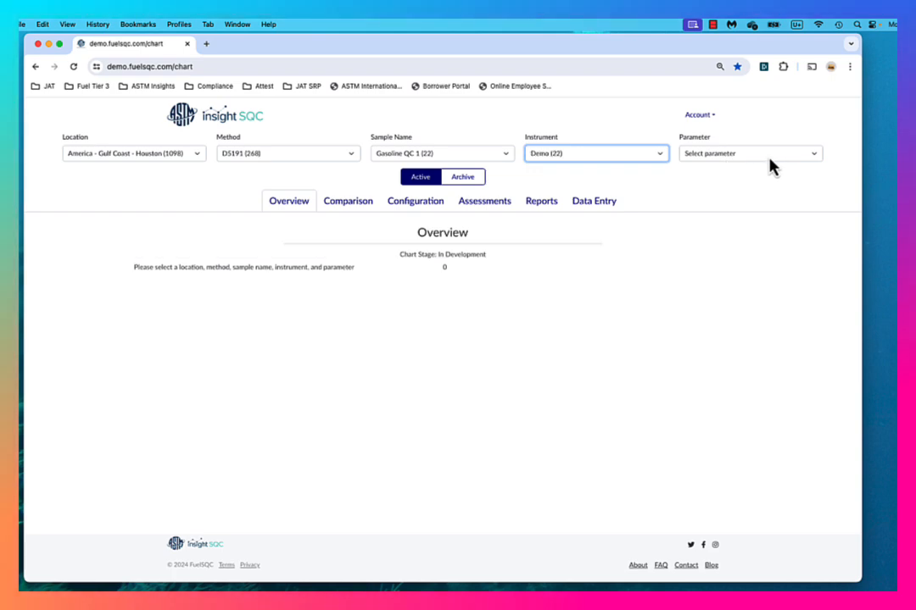
{"action": "left_click", "coordinate": [767, 166]}
{"action": "left_click", "coordinate": [763, 167]}
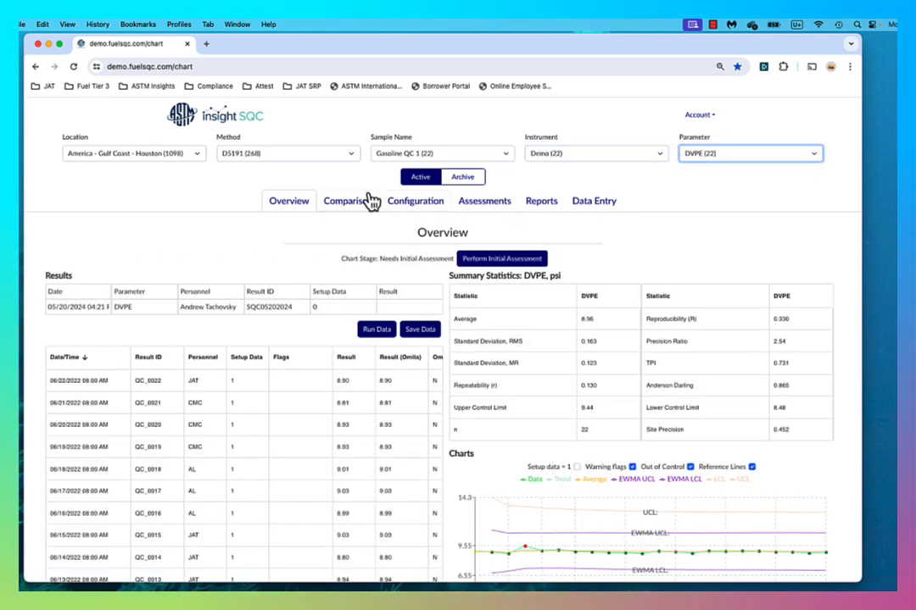
{"action": "scroll", "coordinate": [370, 198], "scroll_direction": "down", "scroll_amount": 3}
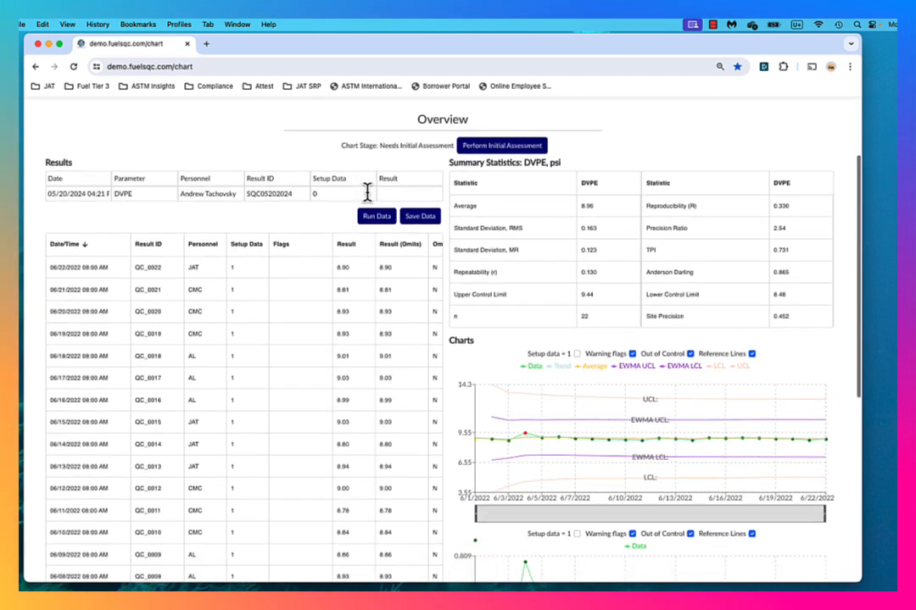
{"action": "scroll", "coordinate": [367, 193], "scroll_direction": "up", "scroll_amount": 2}
{"action": "scroll", "coordinate": [369, 199], "scroll_direction": "down", "scroll_amount": 3}
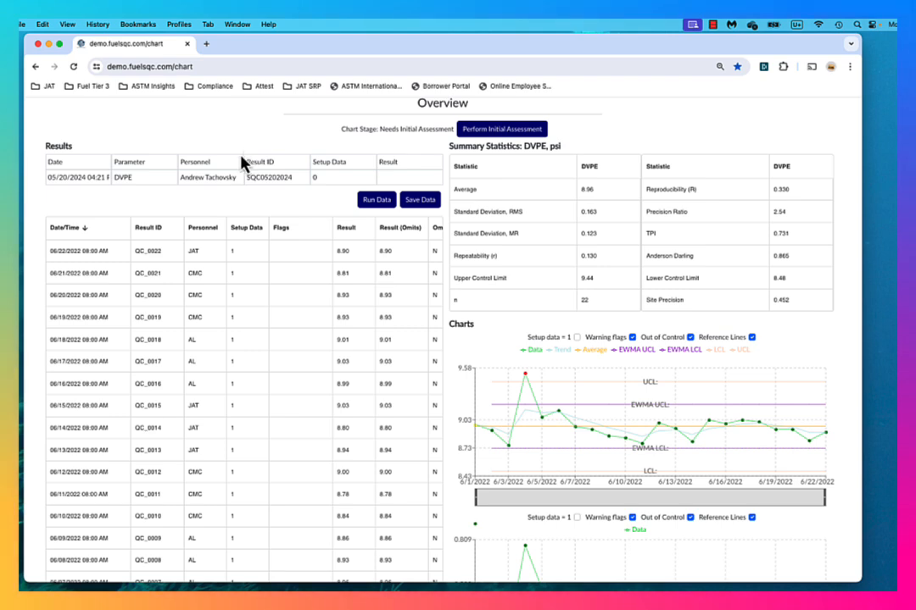
{"action": "scroll", "coordinate": [239, 178], "scroll_direction": "down", "scroll_amount": 1}
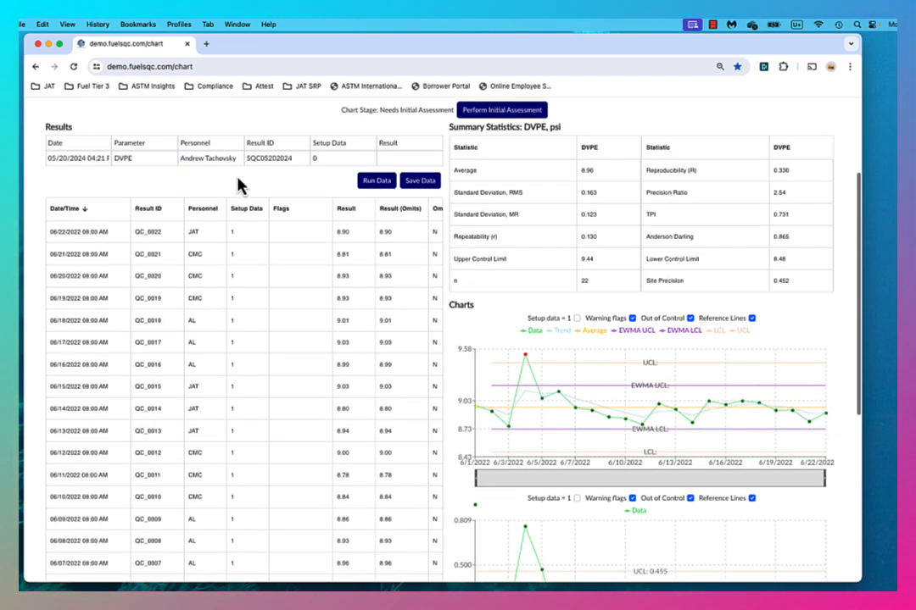
{"action": "scroll", "coordinate": [239, 183], "scroll_direction": "down", "scroll_amount": 2}
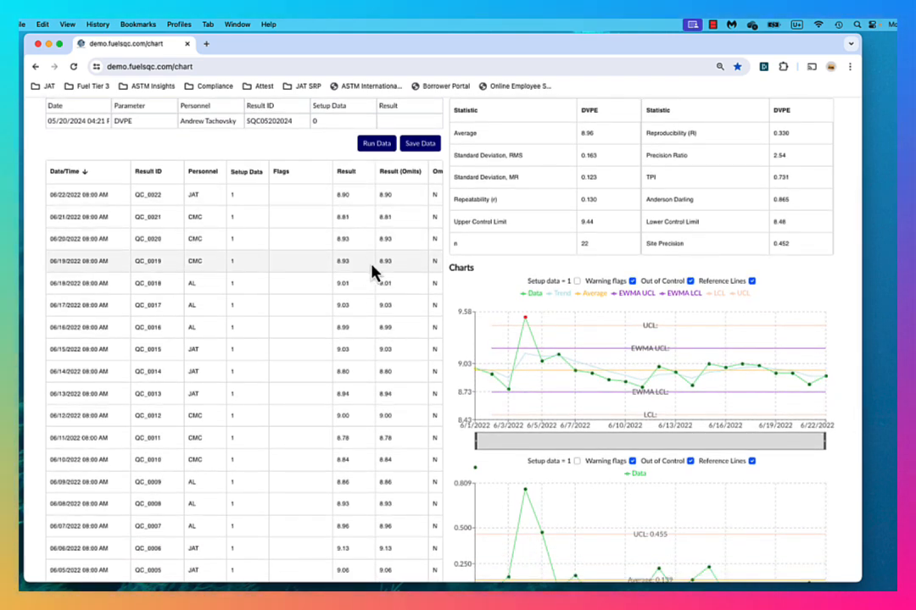
{"action": "mouse_move", "coordinate": [511, 359]}
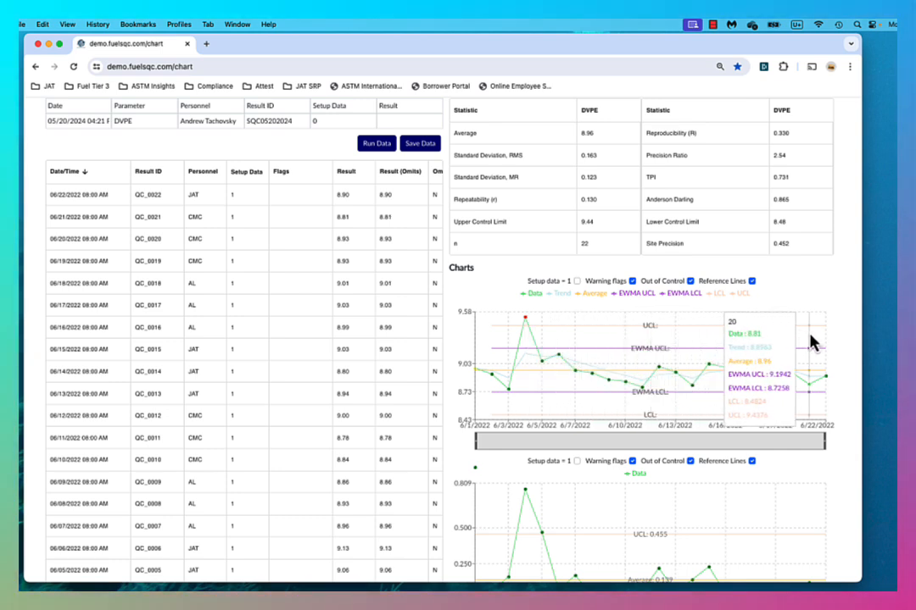
{"action": "left_click", "coordinate": [714, 26]}
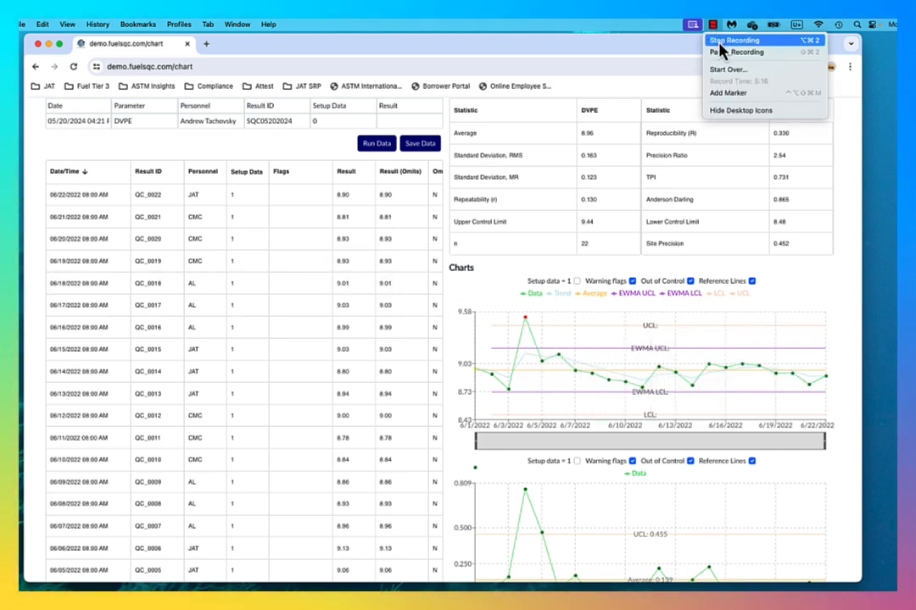